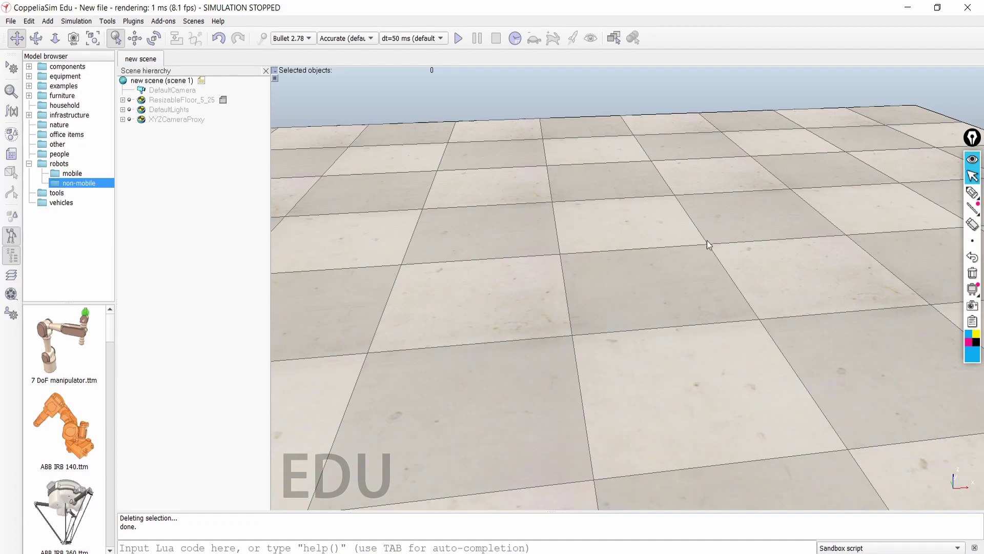
Circle the small axis triad with a thicker freehand annotation stroke
left_click(973, 192)
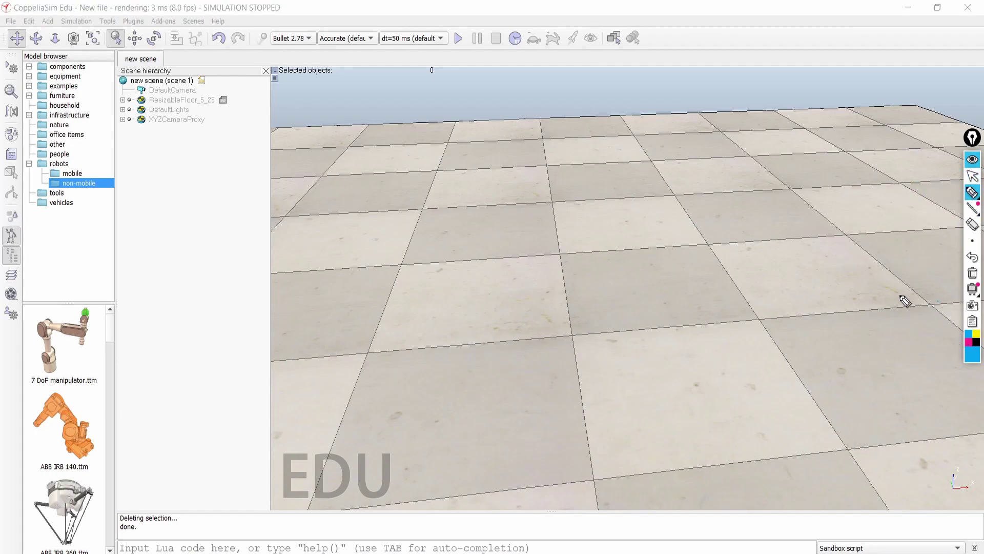
left_click(911, 241)
mouse_move(932, 480)
left_mouse_down()
mouse_move(948, 452)
mouse_move(979, 457)
left_mouse_up()
mouse_move(983, 495)
left_mouse_down()
mouse_move(964, 507)
mouse_move(930, 484)
left_mouse_up()
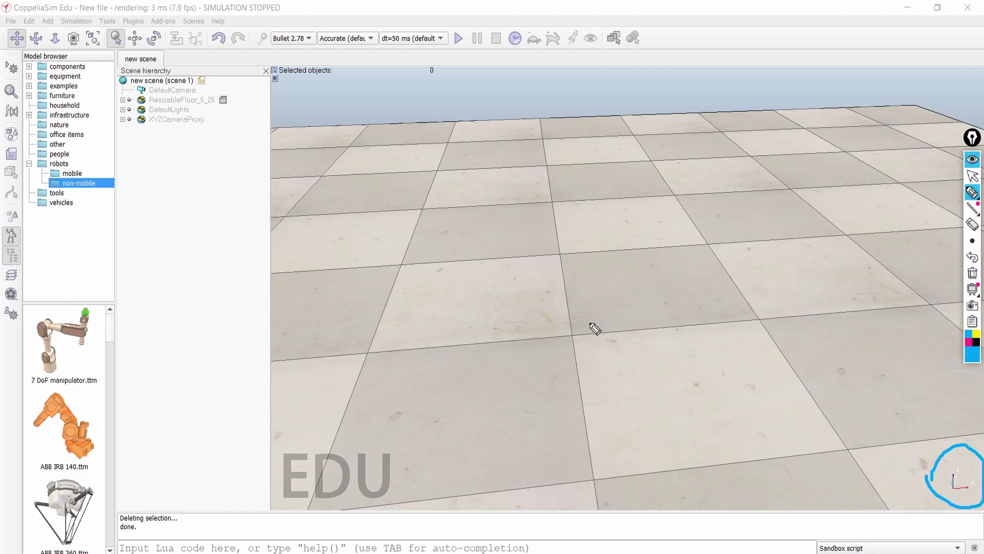
Sketch X, Y and Z world-axis arrows on the floor, labelled Y and W
mouse_move(573, 331)
left_mouse_down()
mouse_move(650, 330)
mouse_move(647, 344)
mouse_move(685, 342)
mouse_move(668, 342)
left_mouse_up()
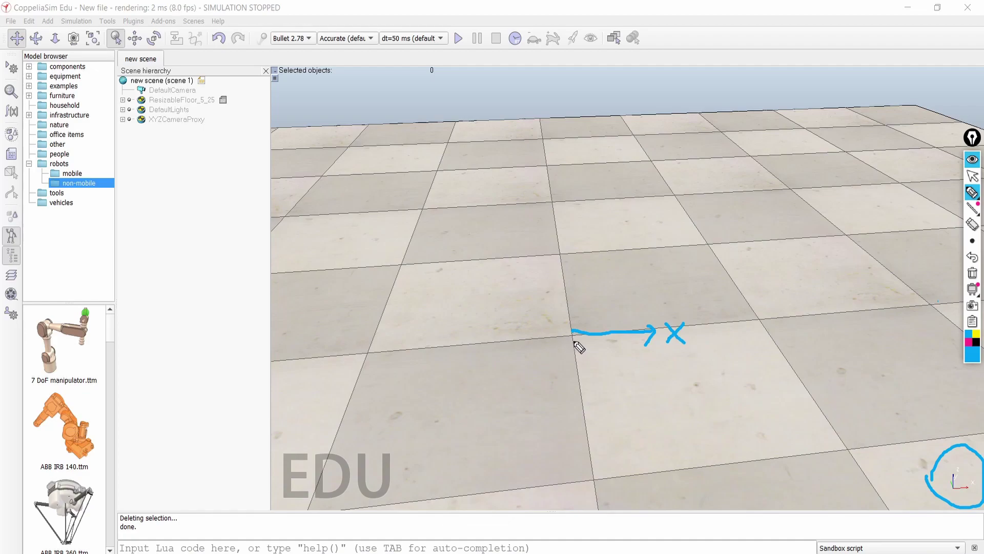
mouse_move(576, 331)
left_mouse_down()
mouse_move(578, 204)
mouse_move(607, 200)
mouse_move(600, 222)
mouse_move(619, 215)
left_mouse_up()
left_click_drag(542, 257, 575, 331)
mouse_move(515, 252)
left_mouse_down()
mouse_move(524, 275)
mouse_move(556, 262)
left_mouse_up()
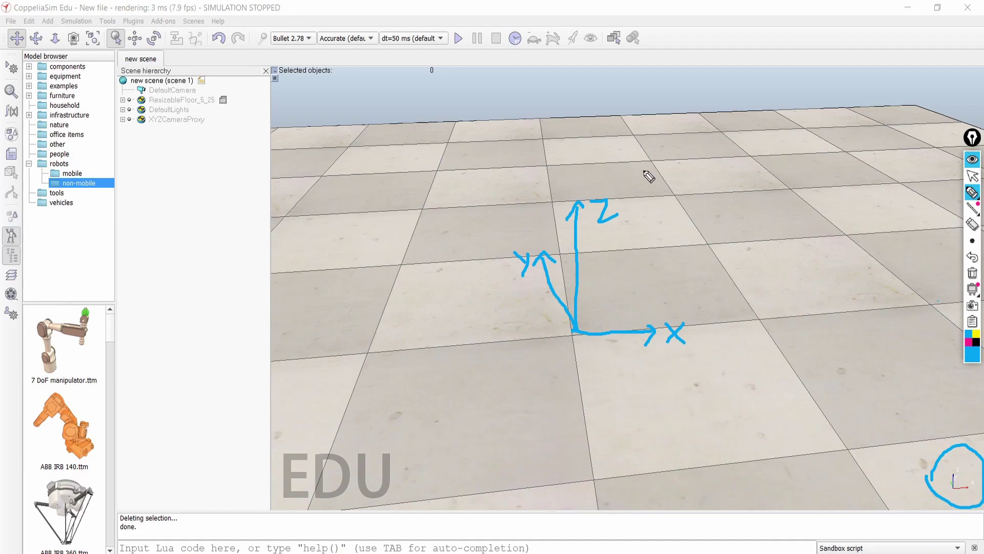
left_click_drag(672, 163, 685, 154)
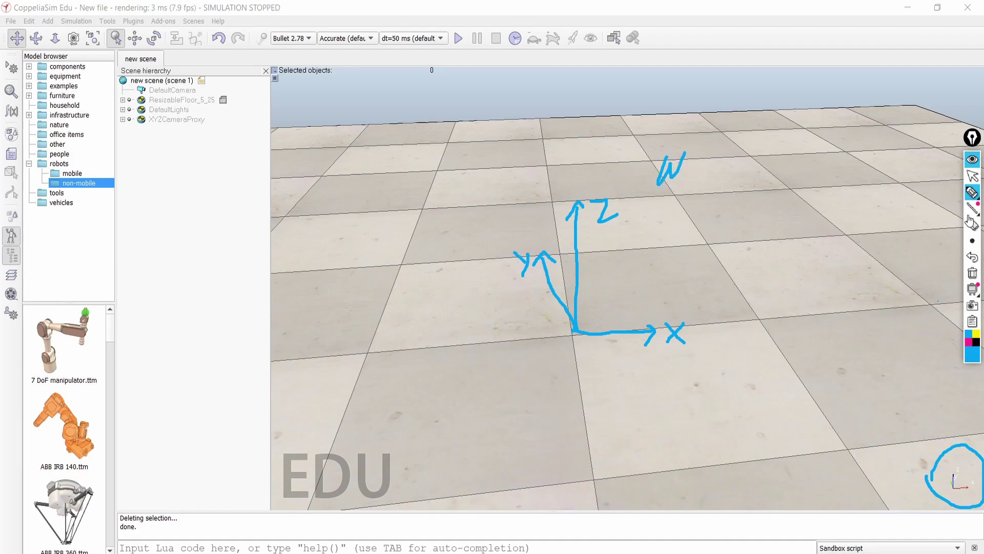
left_click(973, 176)
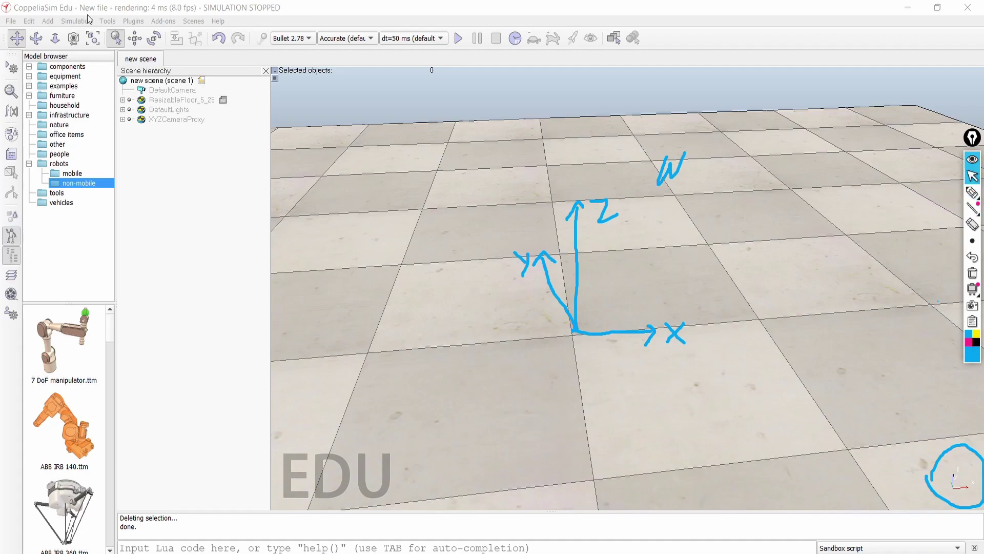
Add a cuboid primitive with the default 0.1 m sizes and enable Object/item shift
left_click(107, 21)
mouse_move(49, 23)
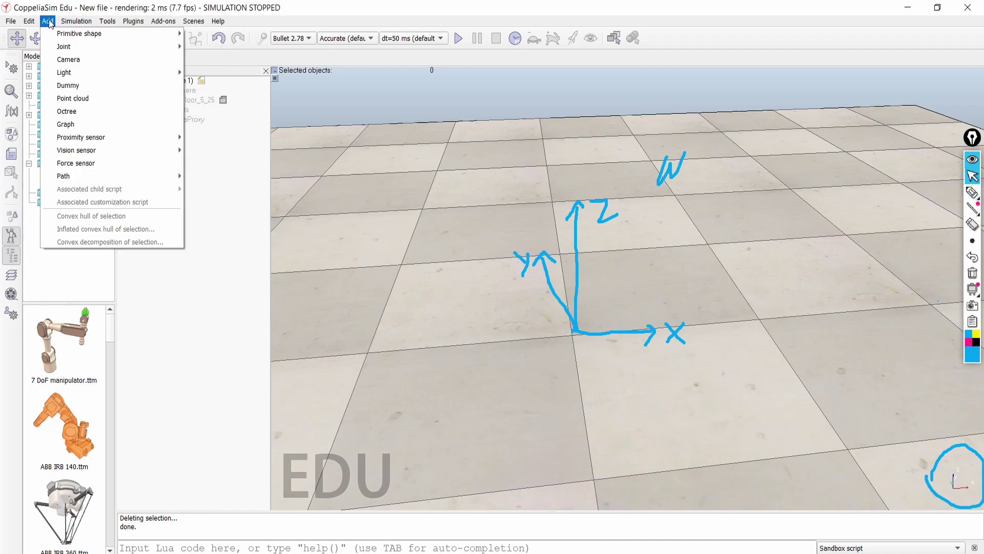
mouse_move(77, 34)
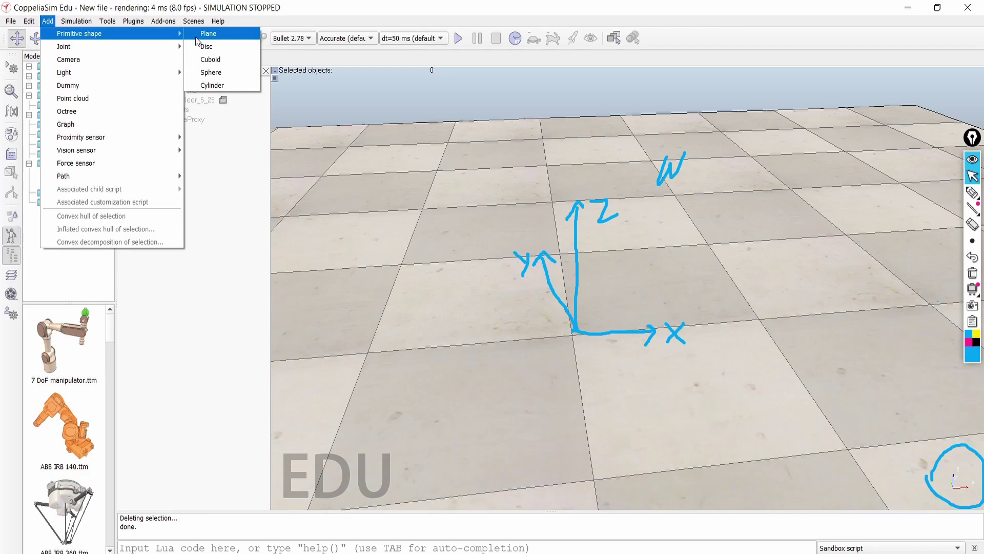
left_click(219, 60)
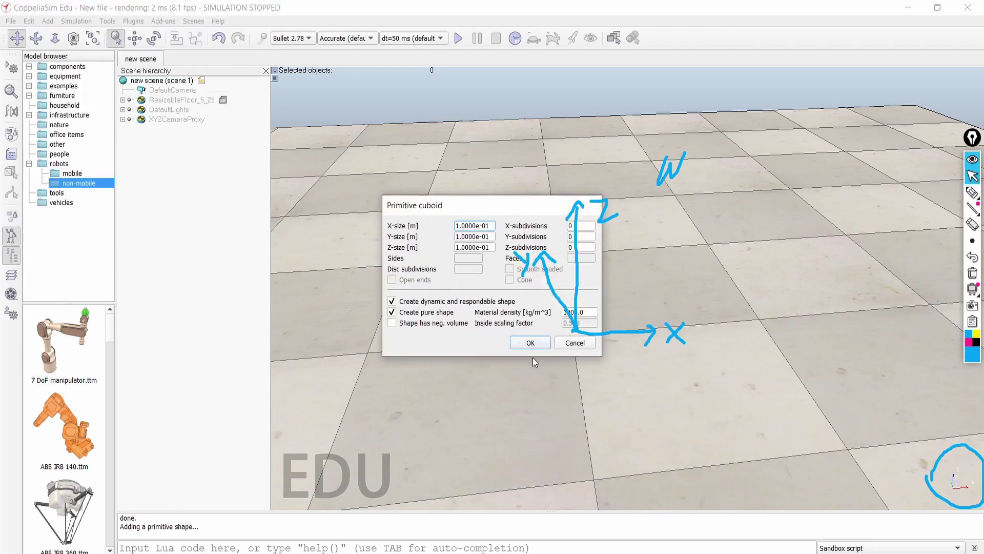
left_click(532, 344)
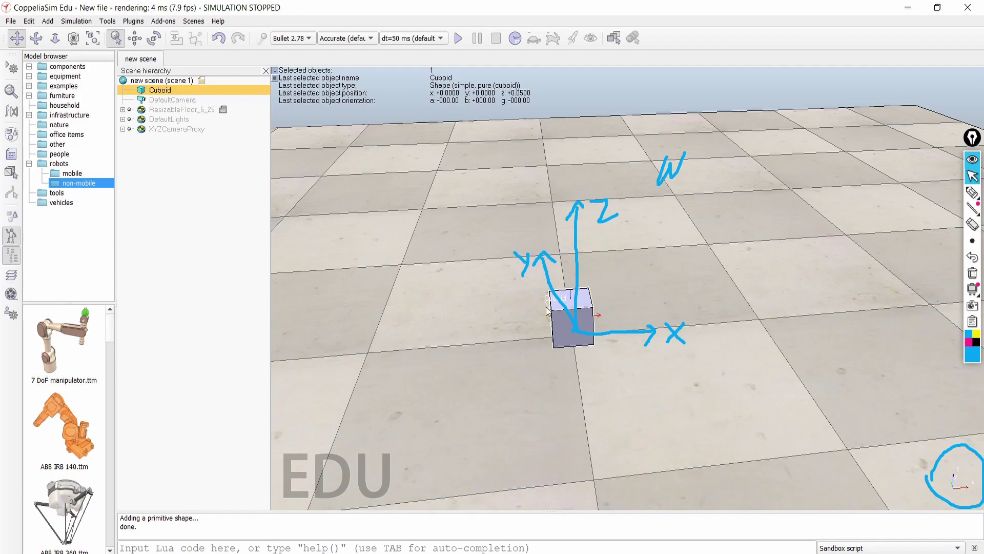
left_click(135, 38)
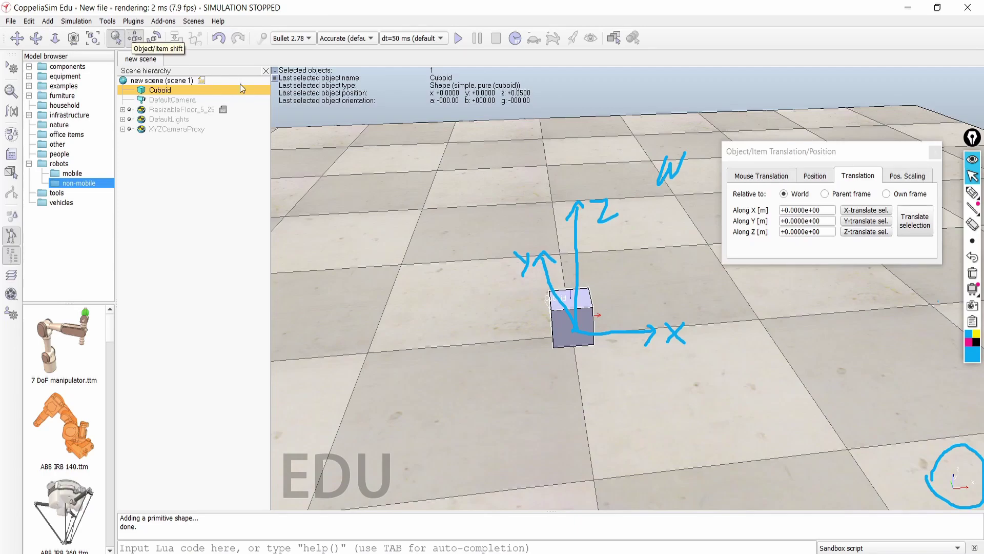
Reselect the Cuboid and drag it along world X to x = +0.35 m
left_click(788, 177)
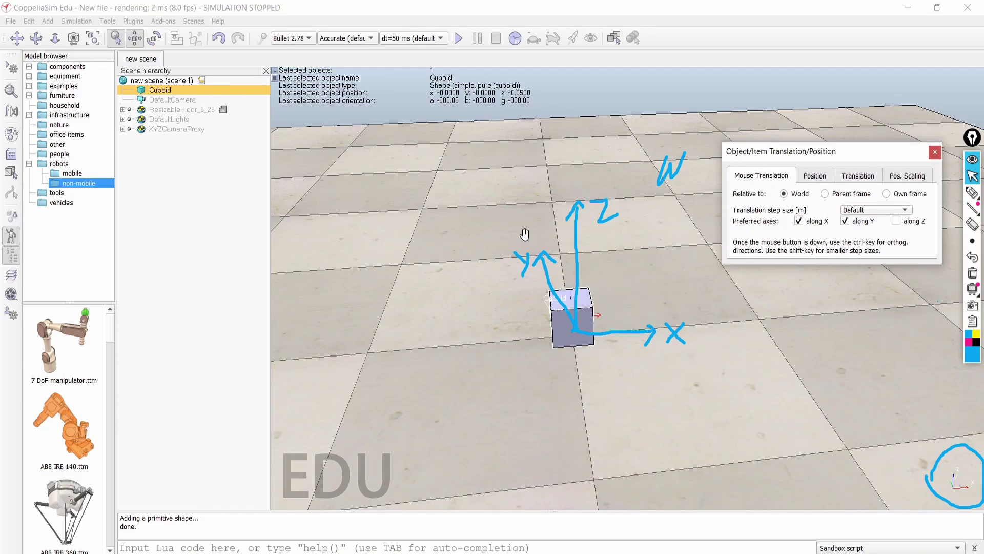
left_click(571, 364)
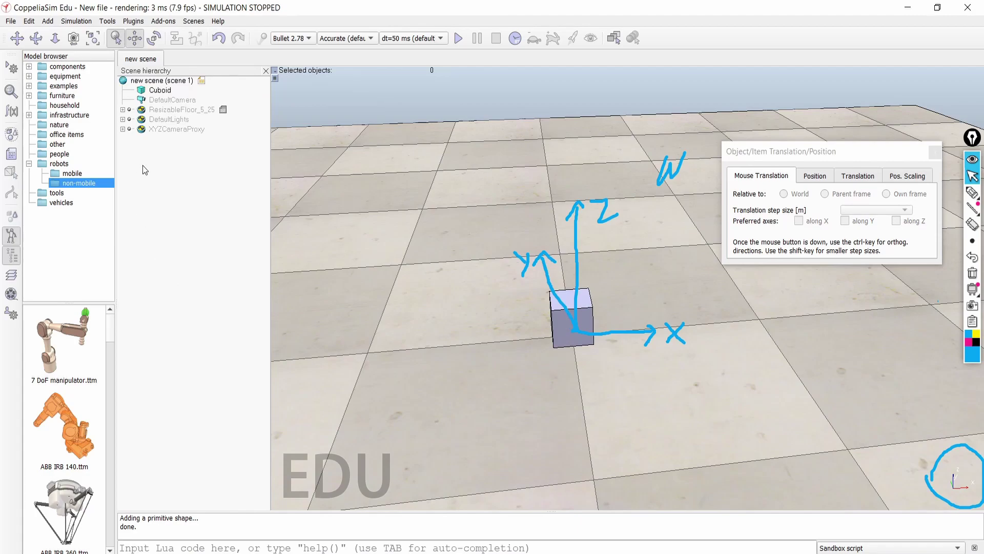
left_click(160, 91)
left_click_drag(567, 326, 712, 312)
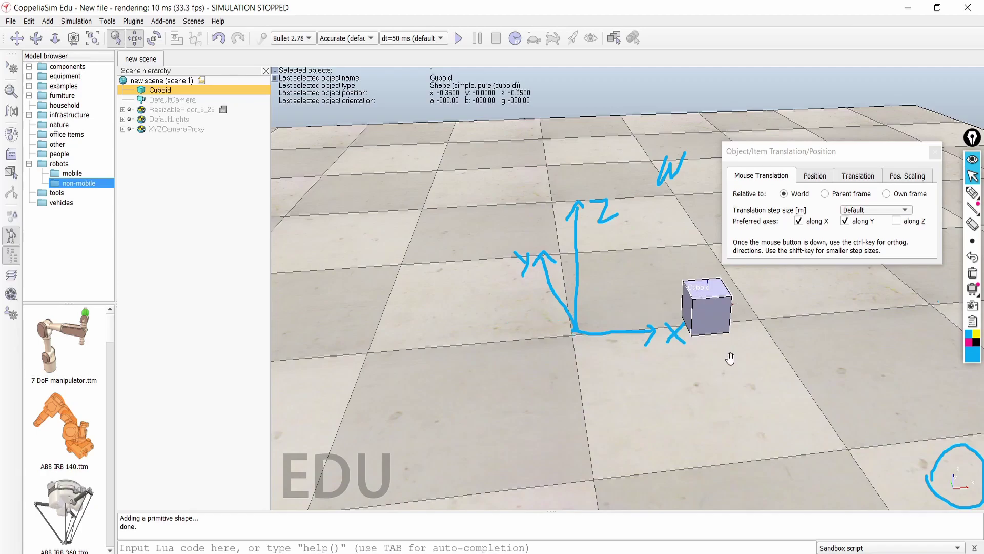
left_click(36, 38)
left_click_drag(711, 353, 697, 352)
left_click(135, 38)
left_click_drag(854, 154, 276, 336)
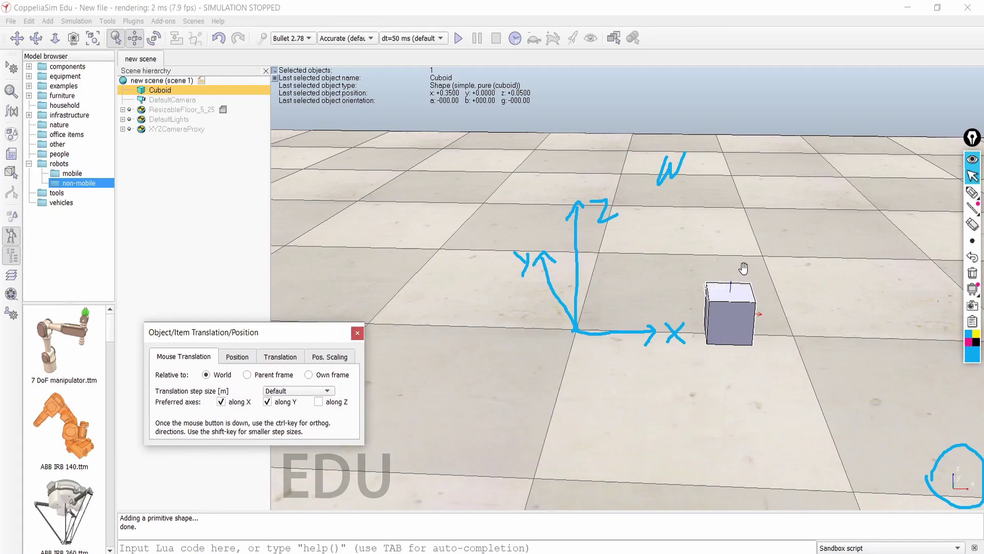
Sketch the cuboid's own X, Y and Z axes labelled 'own F'
left_click(973, 192)
mouse_move(733, 311)
left_mouse_down()
mouse_move(772, 314)
mouse_move(770, 326)
mouse_move(796, 334)
mouse_move(793, 321)
mouse_move(770, 349)
left_mouse_up()
mouse_move(736, 312)
left_mouse_down()
mouse_move(741, 215)
mouse_move(752, 199)
mouse_move(755, 220)
mouse_move(767, 201)
mouse_move(760, 223)
mouse_move(790, 209)
left_mouse_up()
left_click_drag(713, 254, 729, 311)
left_click_drag(692, 252, 722, 238)
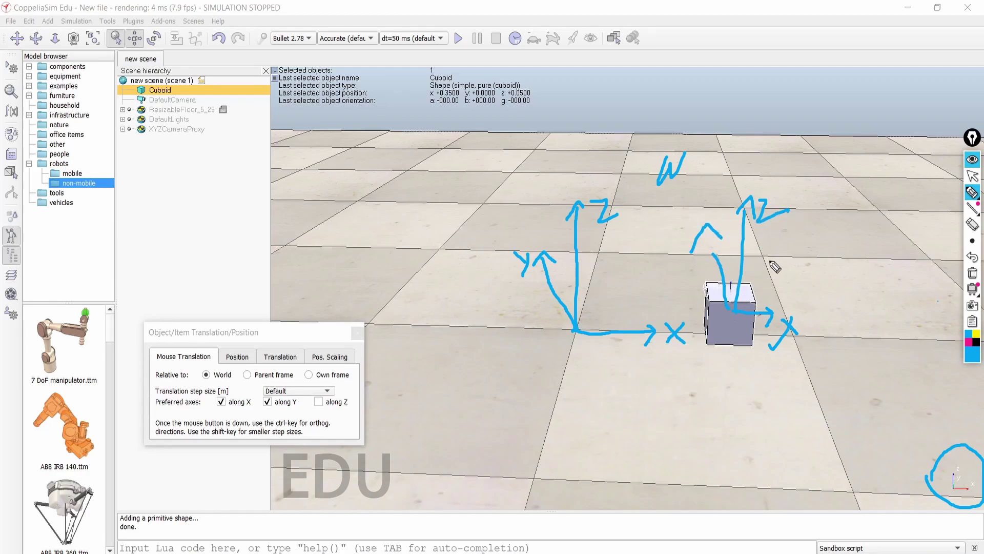
mouse_move(806, 252)
left_mouse_down()
mouse_move(809, 263)
mouse_move(847, 249)
mouse_move(857, 267)
left_mouse_up()
mouse_move(905, 225)
left_mouse_down()
mouse_move(892, 251)
mouse_move(897, 270)
left_mouse_up()
left_click_drag(891, 248, 903, 245)
Underline the Own frame and World choices, then clear all annotations
left_click_drag(318, 380, 343, 377)
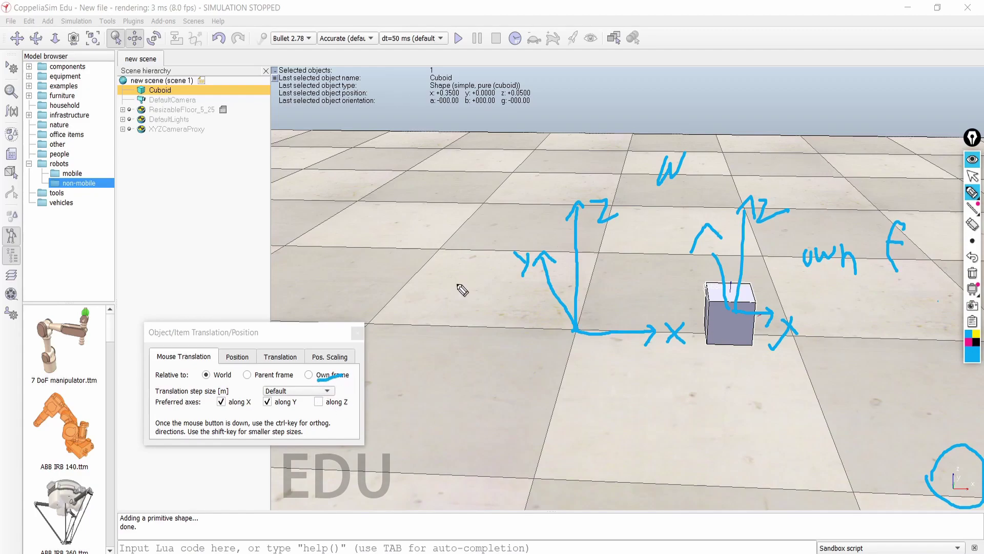
left_click_drag(204, 380, 231, 377)
mouse_move(974, 290)
left_click(973, 224)
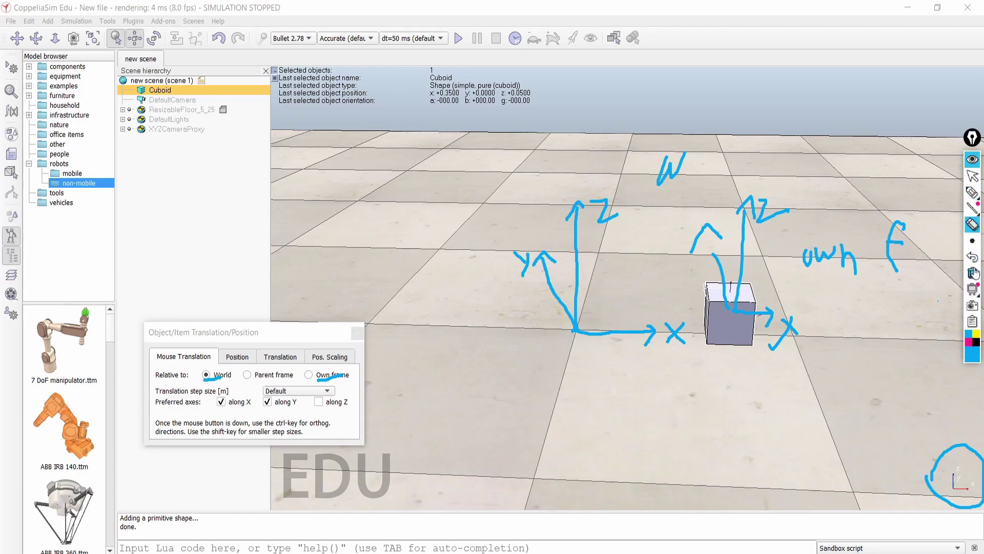
left_click(973, 274)
left_click(972, 192)
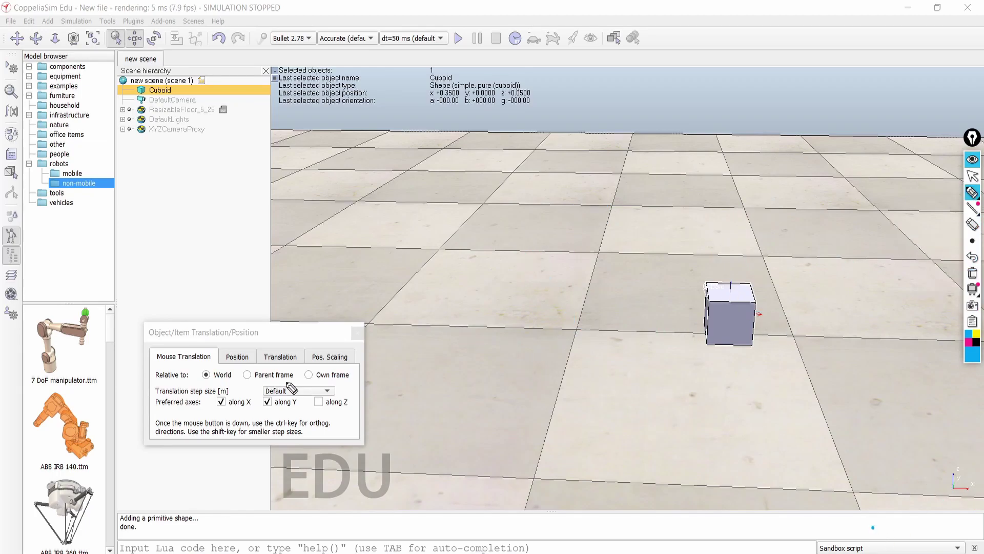
Underline the Parent frame choice, then select ResizableFloor_5_25 and close its size customizer
left_click_drag(250, 381, 291, 382)
left_click(972, 176)
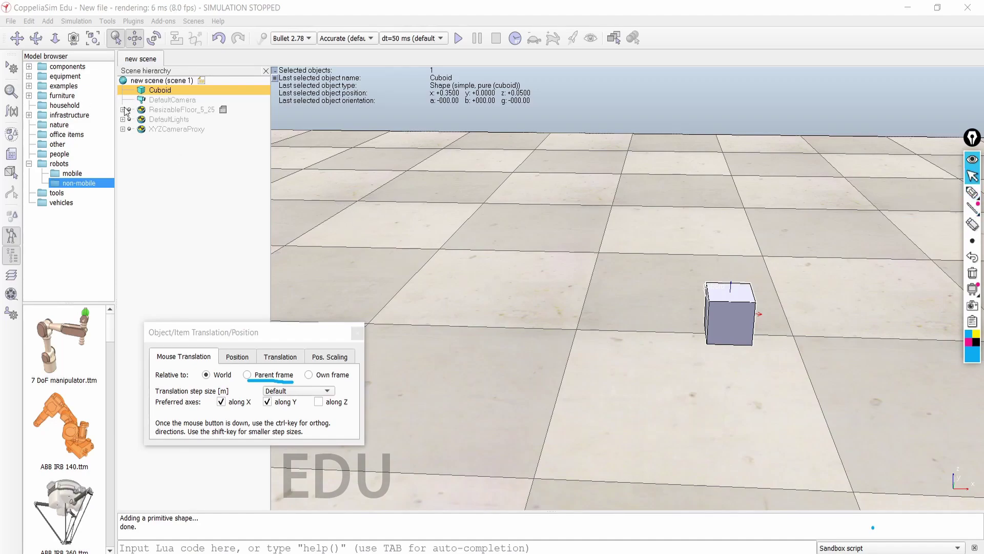
left_click(122, 110)
left_click(142, 110)
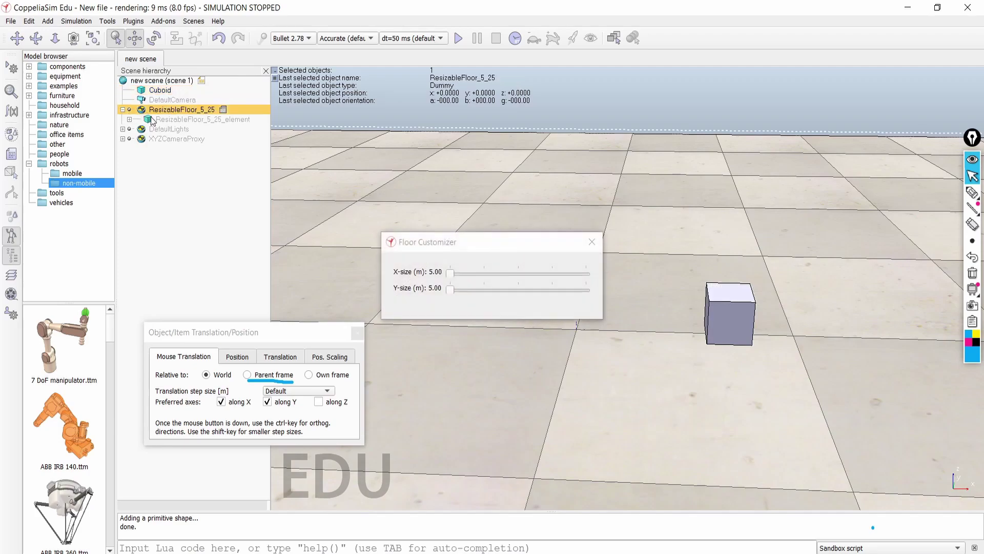
left_click(592, 242)
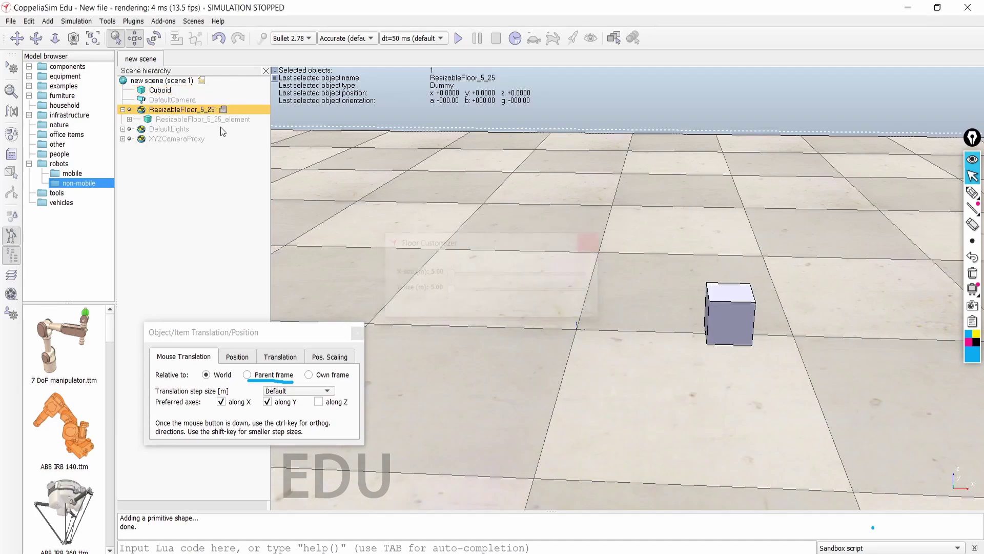
Select the floor's element children in the hierarchy, then clear the scene selection
left_click(150, 119)
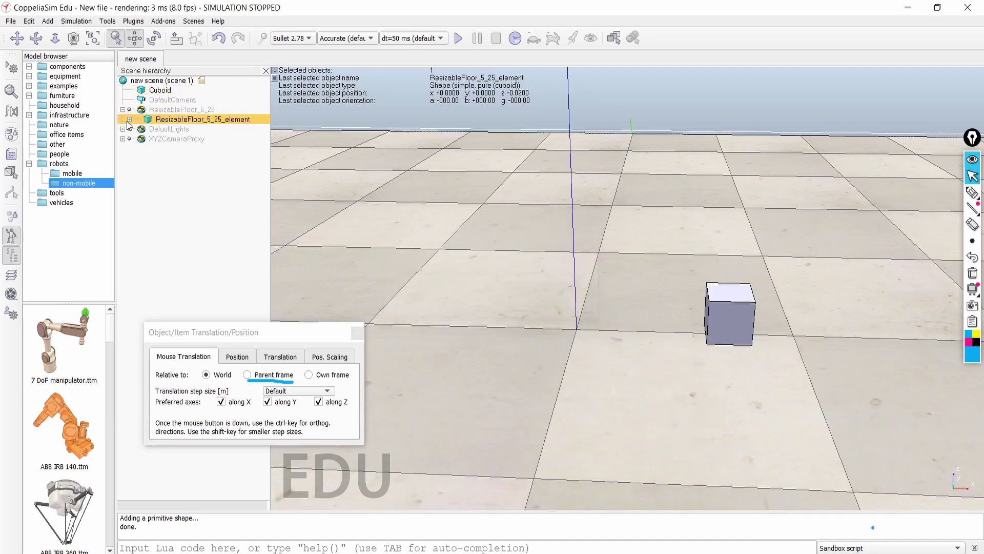
left_click(130, 120)
left_click(170, 131)
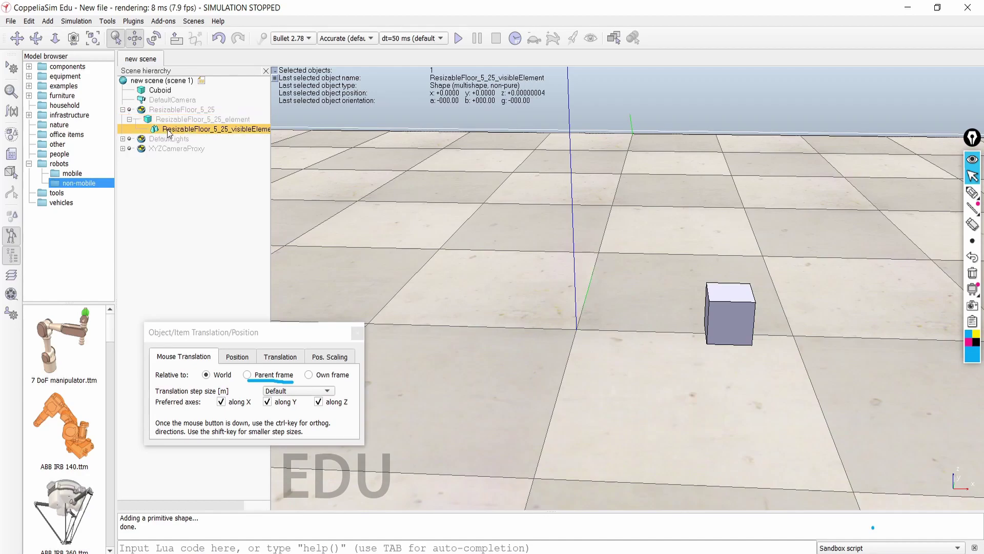
left_click(165, 121)
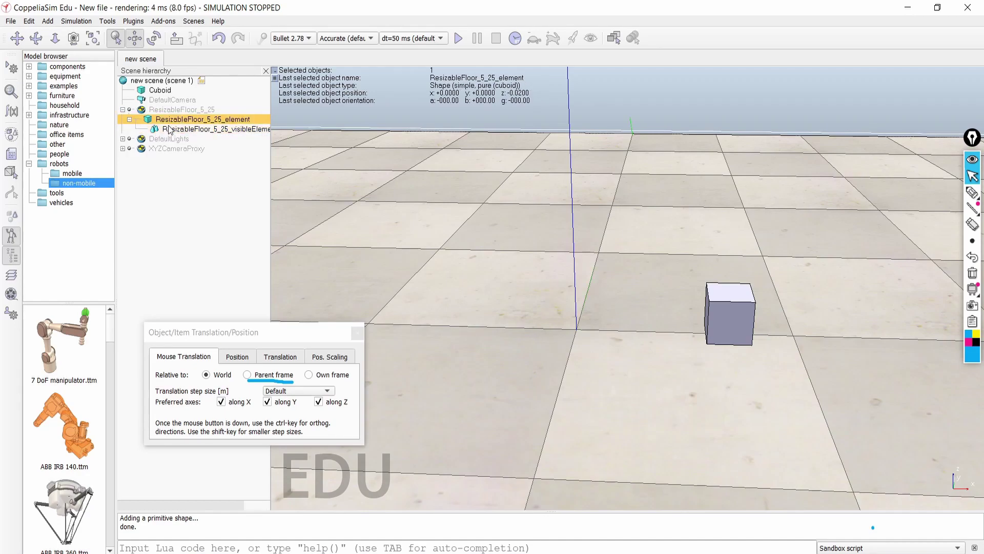
left_click(171, 131)
left_click(148, 121)
left_click(163, 130)
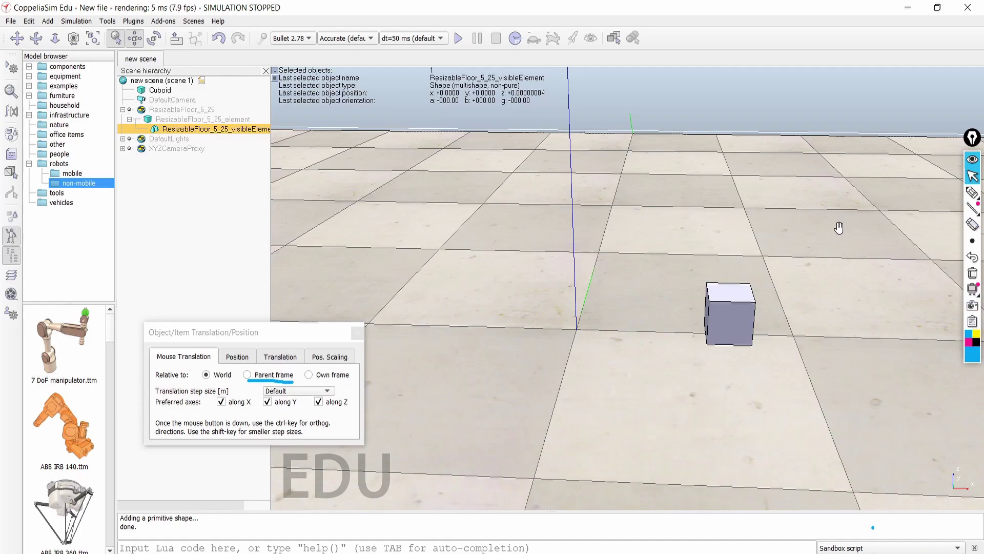
left_click(976, 276)
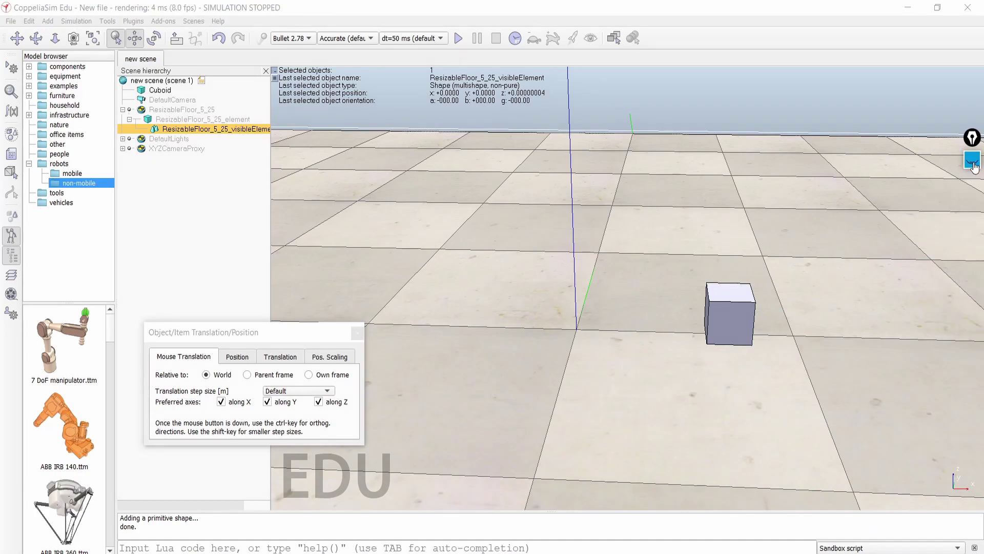
mouse_move(972, 193)
left_click(896, 373)
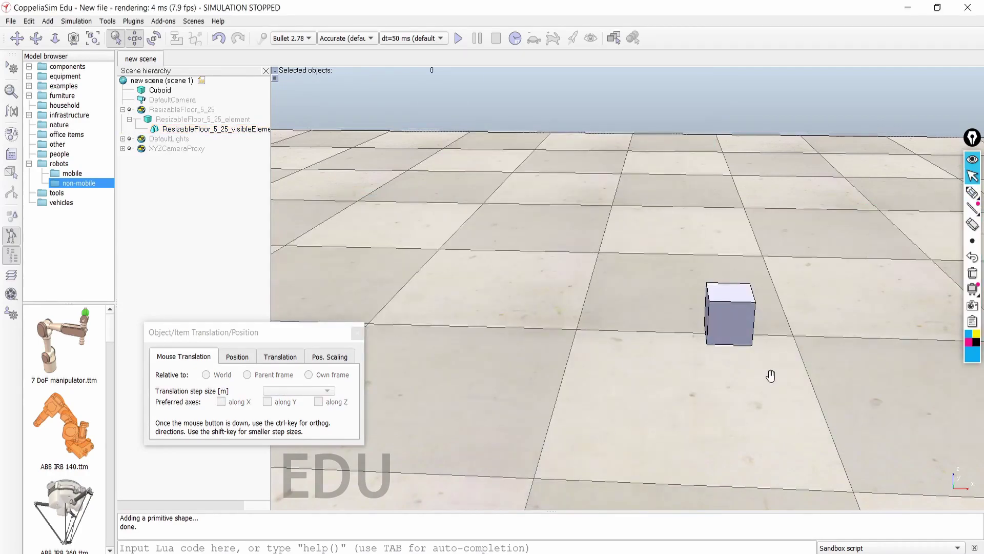
Close the position dialog and set Cuboid rotation relative to the World frame
left_click(357, 333)
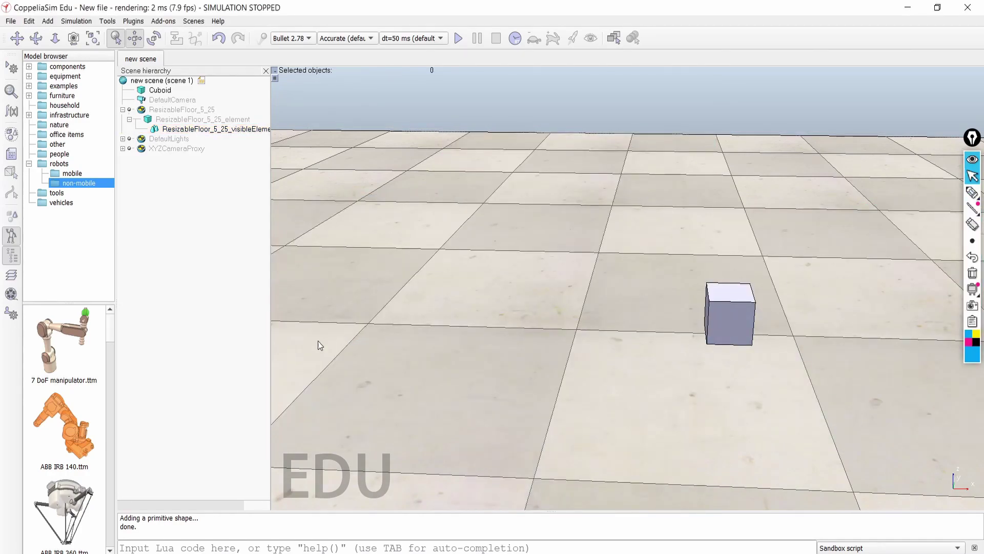
left_click(148, 44)
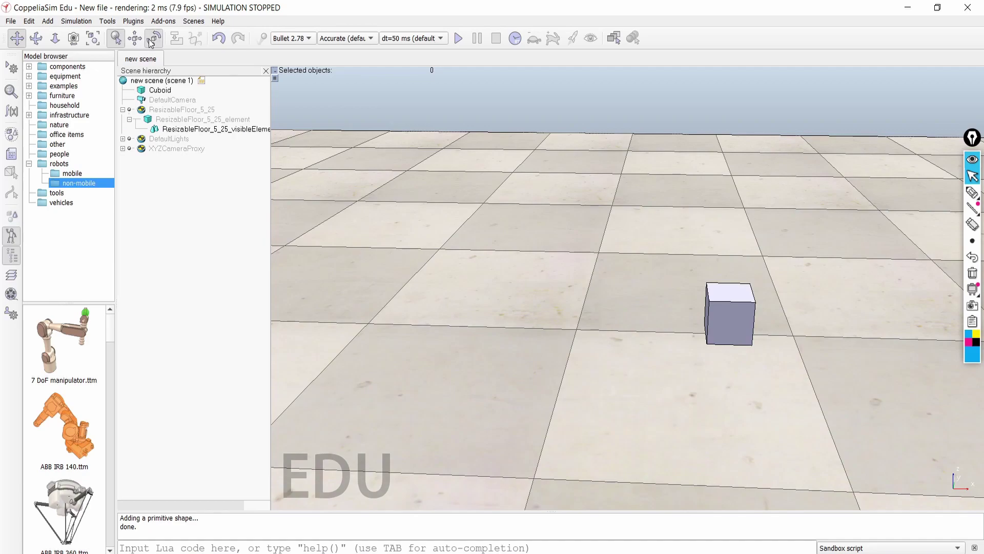
left_click(220, 359)
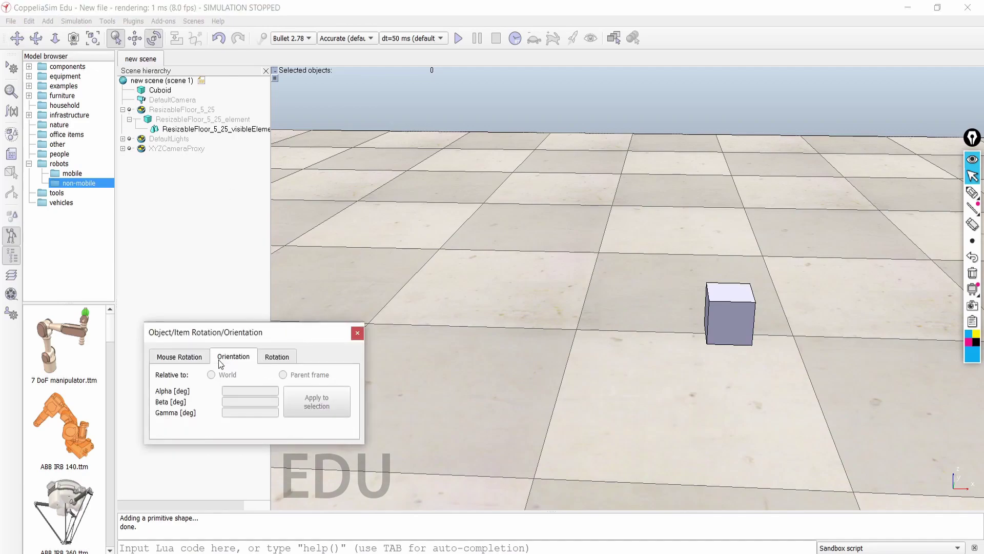
left_click(192, 358)
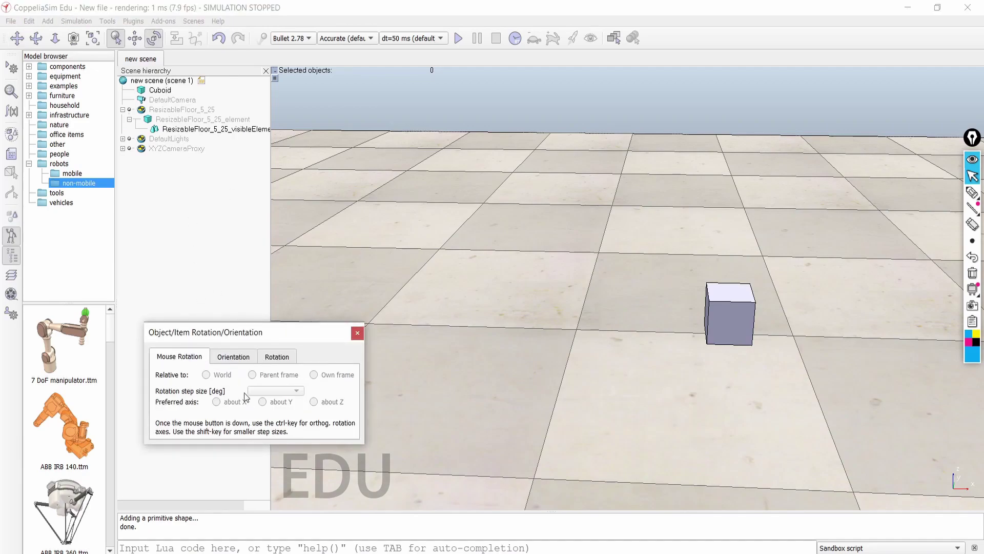
left_click(159, 91)
middle_click_drag(484, 396, 548, 410)
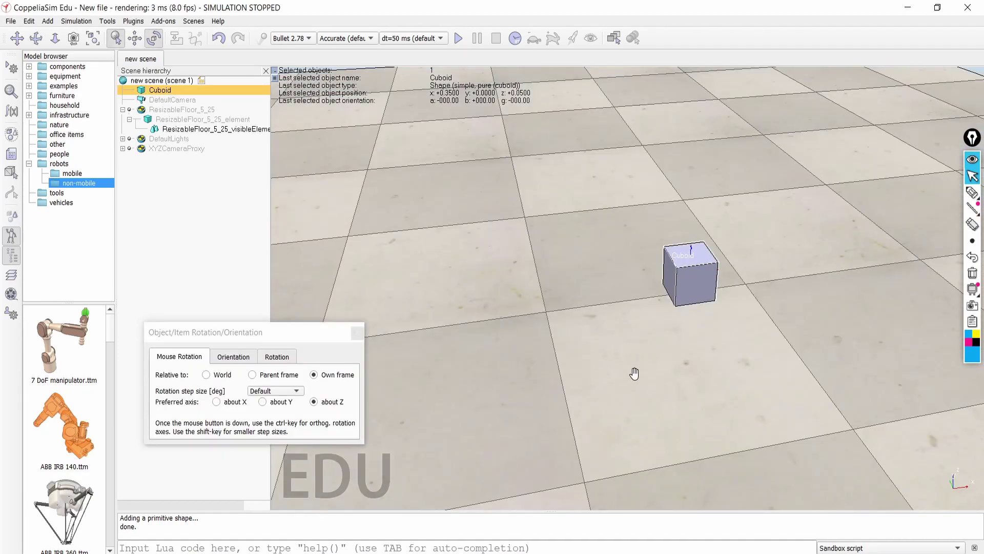
left_click(206, 375)
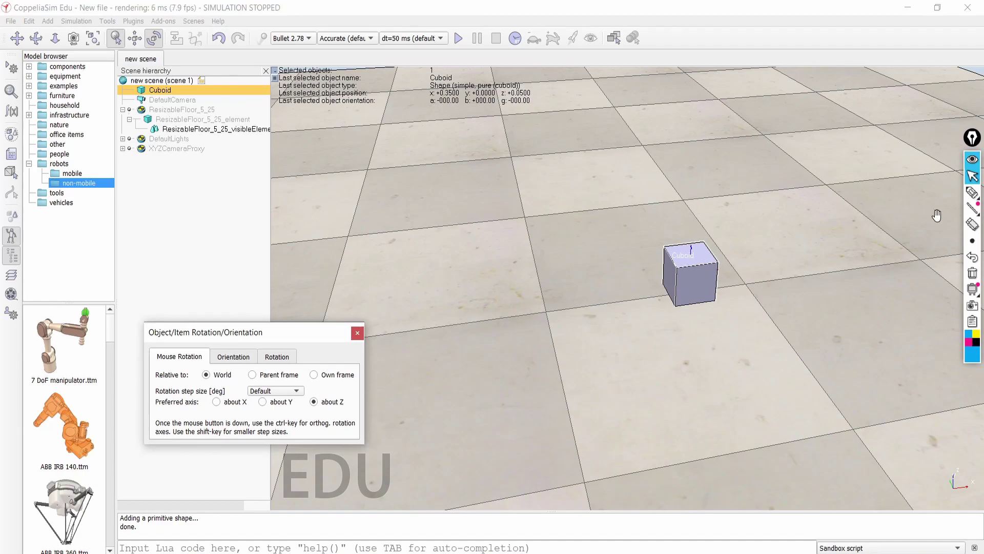
Sketch a rotation mark, then turn the Cuboid 90° about the vertical axis
left_click(973, 194)
mouse_move(692, 195)
left_mouse_down()
mouse_move(687, 252)
mouse_move(689, 185)
mouse_move(706, 200)
mouse_move(702, 225)
mouse_move(689, 219)
mouse_move(701, 236)
left_mouse_up()
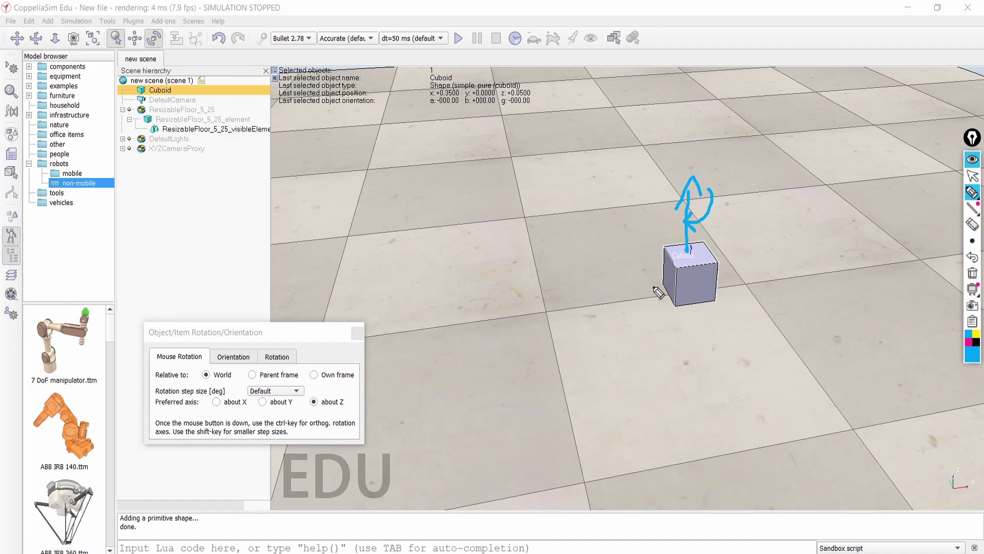
left_click(972, 176)
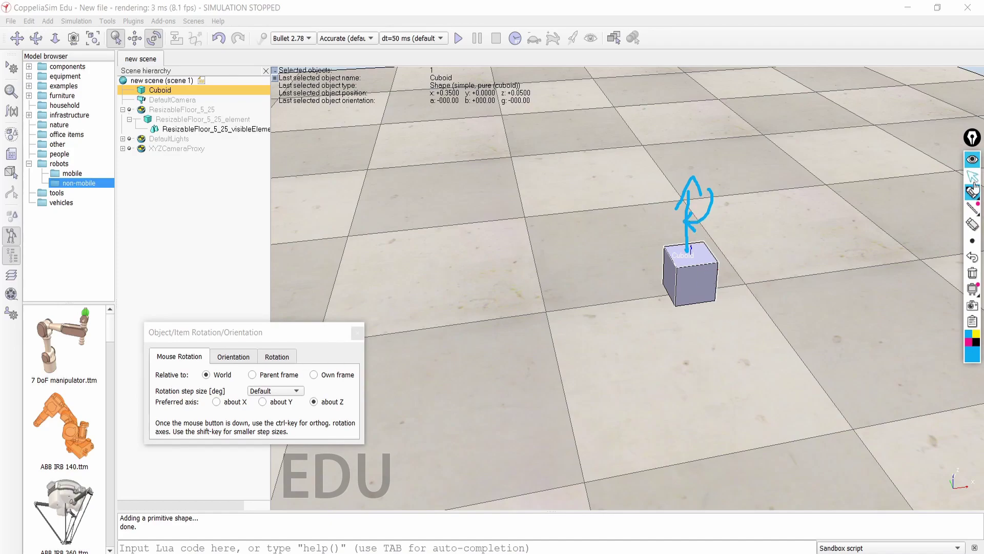
left_click(698, 300)
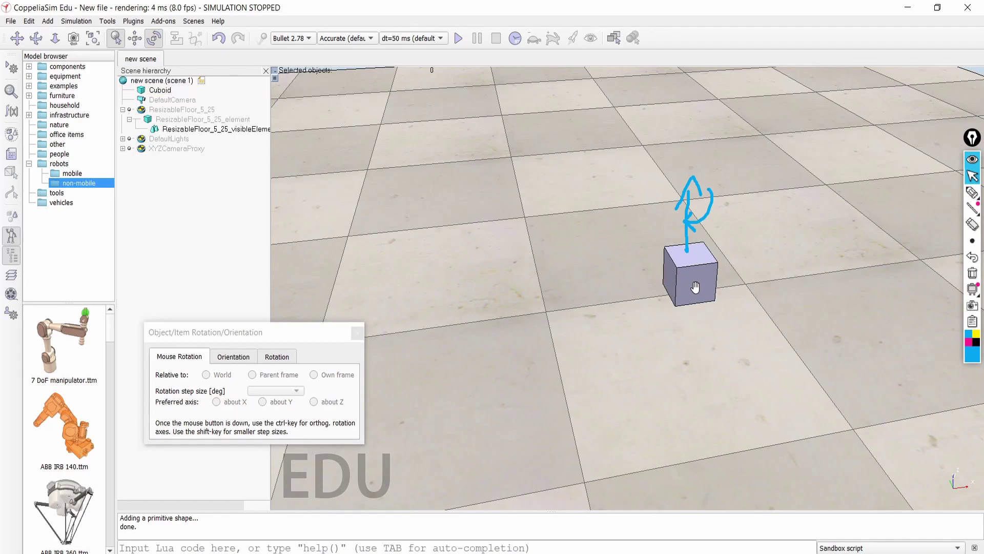
left_click(160, 91)
left_click_drag(682, 277, 601, 244)
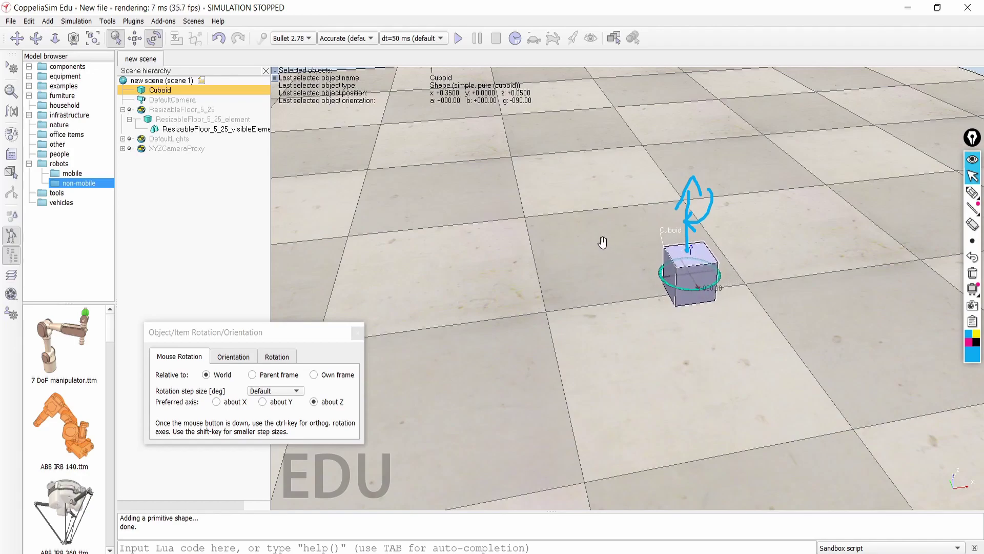
Check the cube's Alpha, Beta and gamma orientation angles and relative rotation amounts
left_click(246, 358)
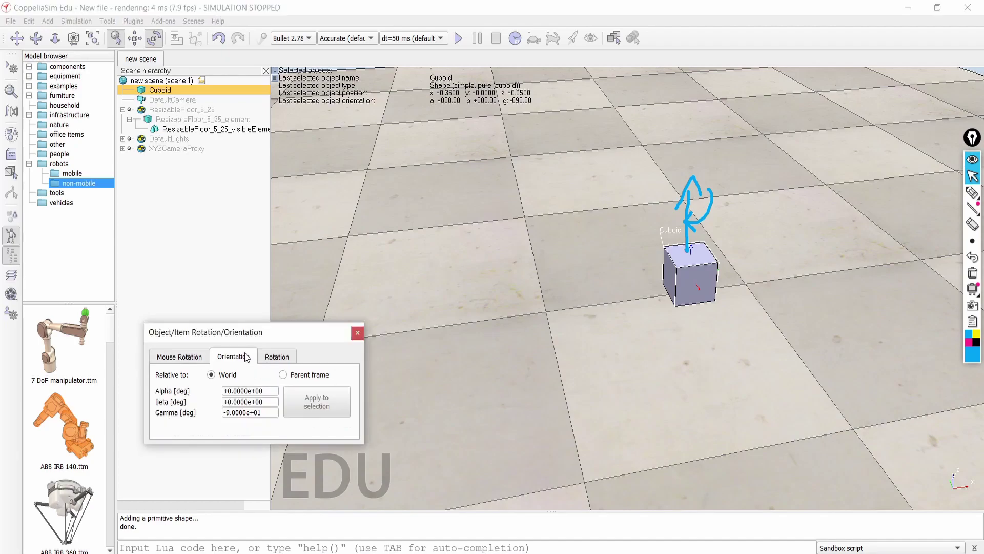
left_click(244, 390)
left_click(252, 402)
left_click(277, 357)
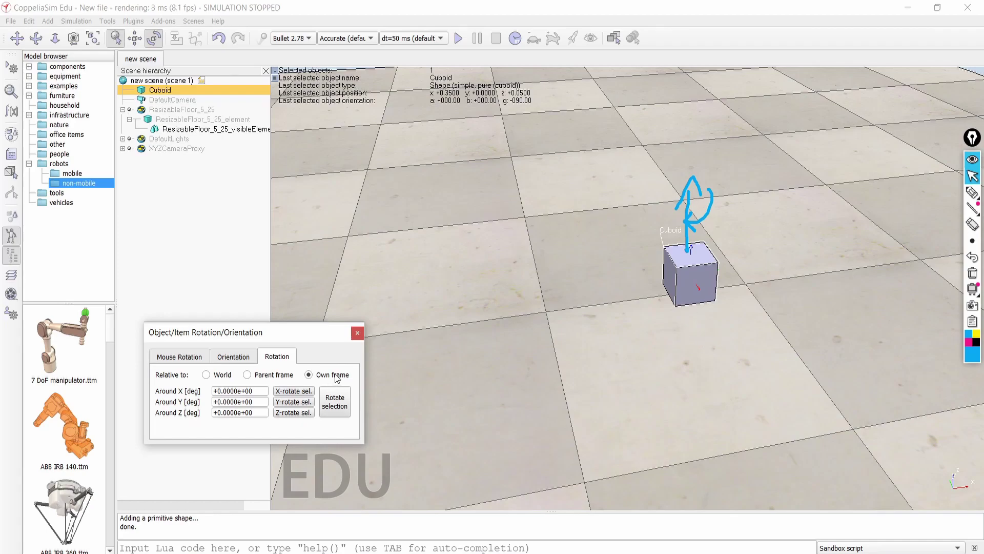
left_click(201, 358)
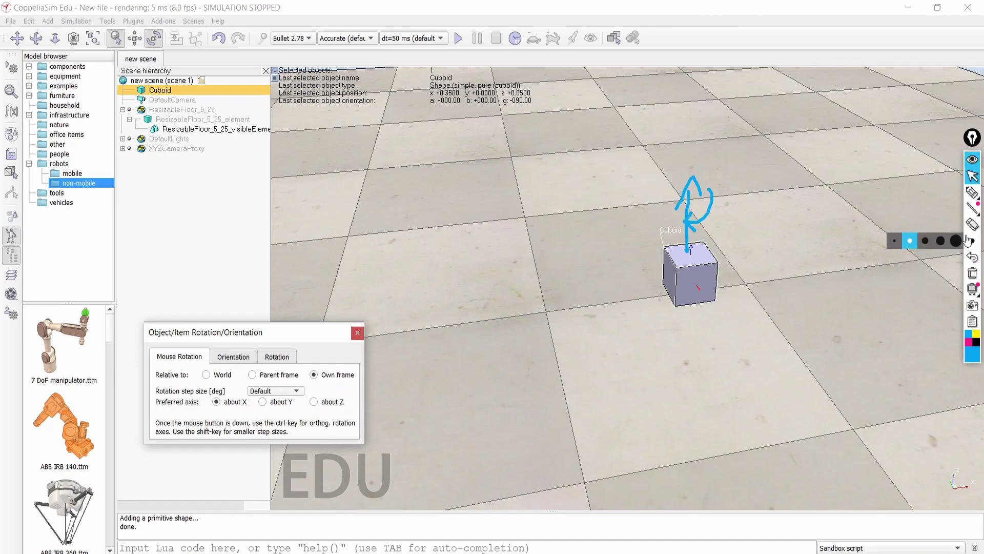
Sketch annotation marks over the cube and rotation options
left_click(973, 194)
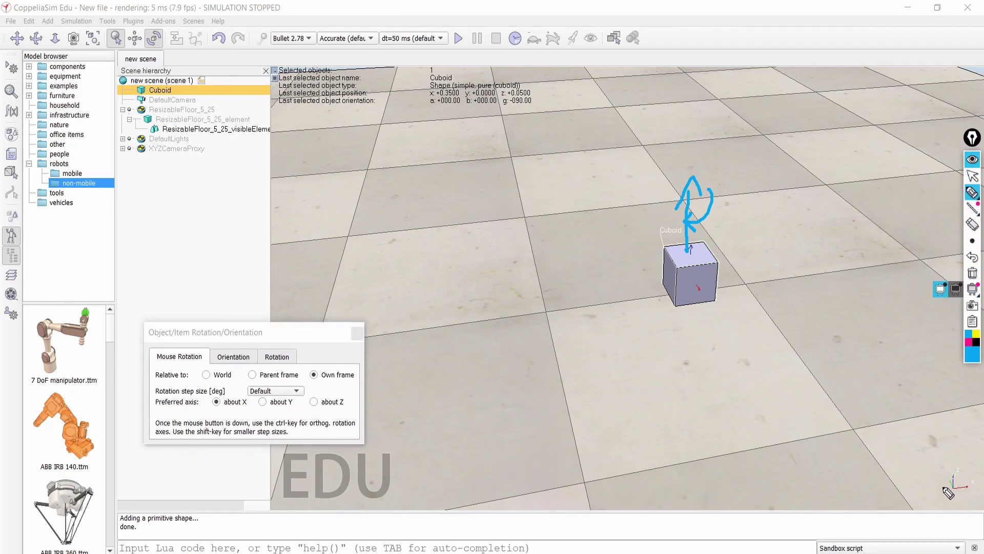
mouse_move(826, 446)
left_mouse_down()
mouse_move(910, 432)
mouse_move(907, 421)
mouse_move(900, 460)
left_mouse_up()
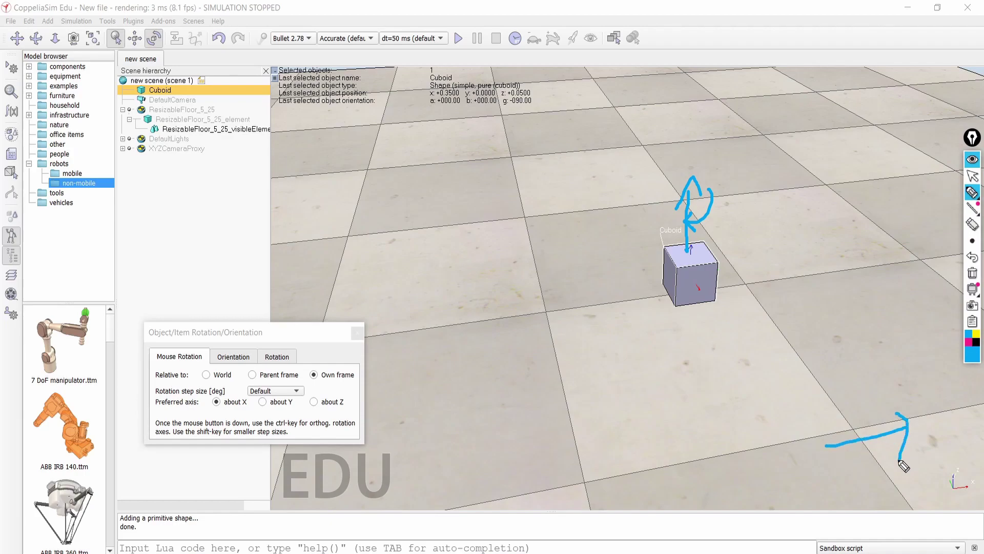
mouse_move(929, 419)
left_mouse_down()
mouse_move(946, 437)
mouse_move(928, 454)
left_mouse_up()
mouse_move(697, 277)
left_mouse_down()
mouse_move(721, 360)
mouse_move(728, 347)
left_mouse_up()
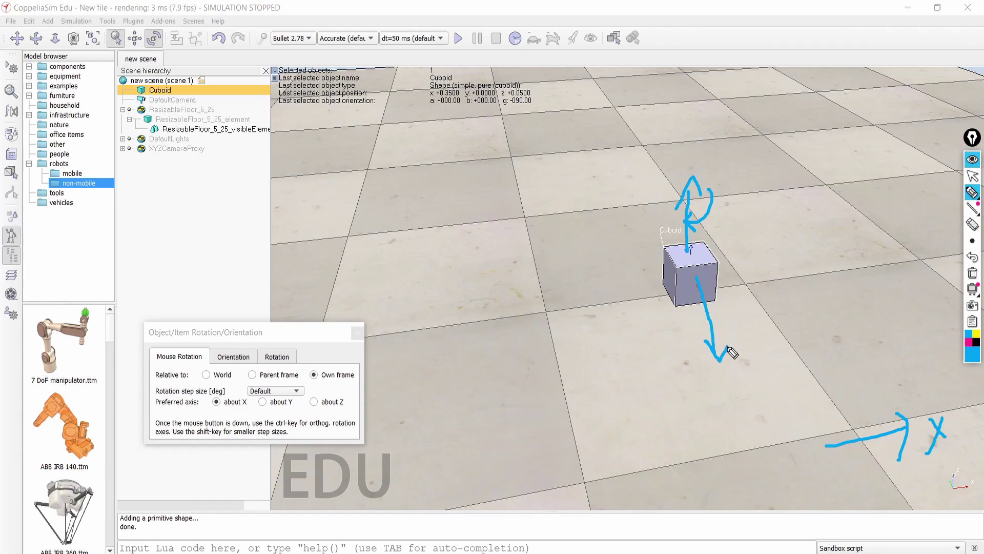
left_click_drag(325, 381, 352, 381)
left_click(973, 175)
Tilt the cube 10° about its own X axis, then about world X, and close the dialog
mouse_move(717, 282)
left_mouse_down()
mouse_move(716, 271)
mouse_move(723, 290)
mouse_move(714, 281)
left_mouse_up()
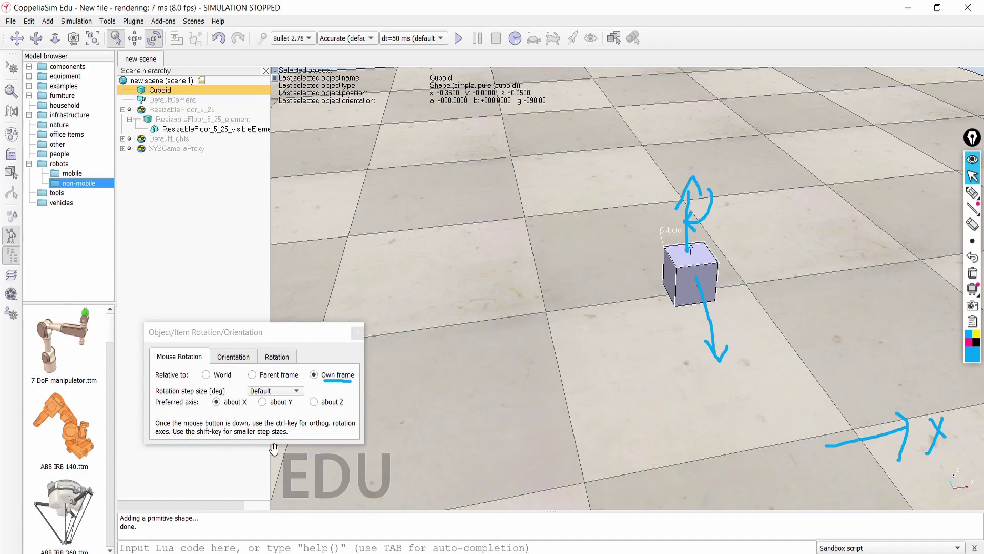
left_click(222, 374)
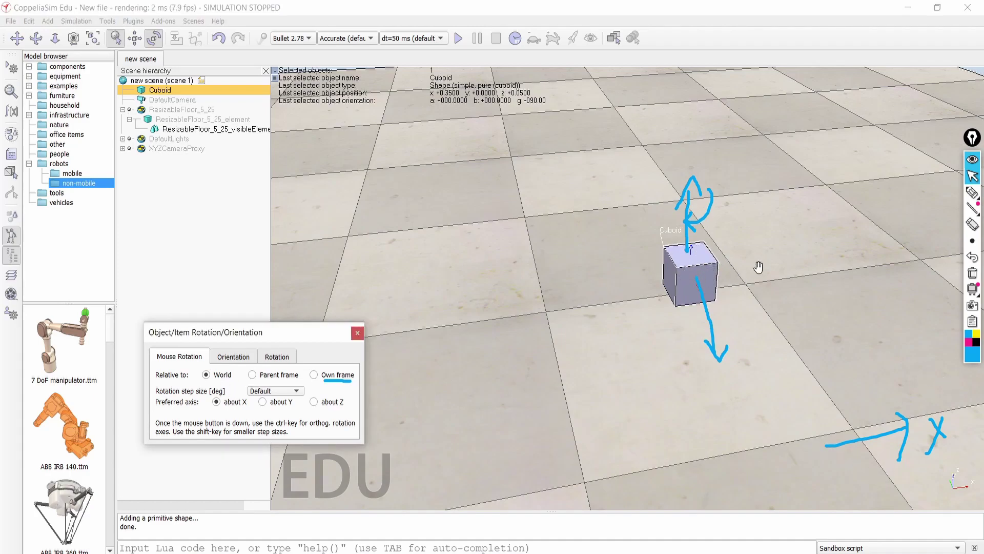
left_click(698, 278)
left_click_drag(699, 277, 705, 342)
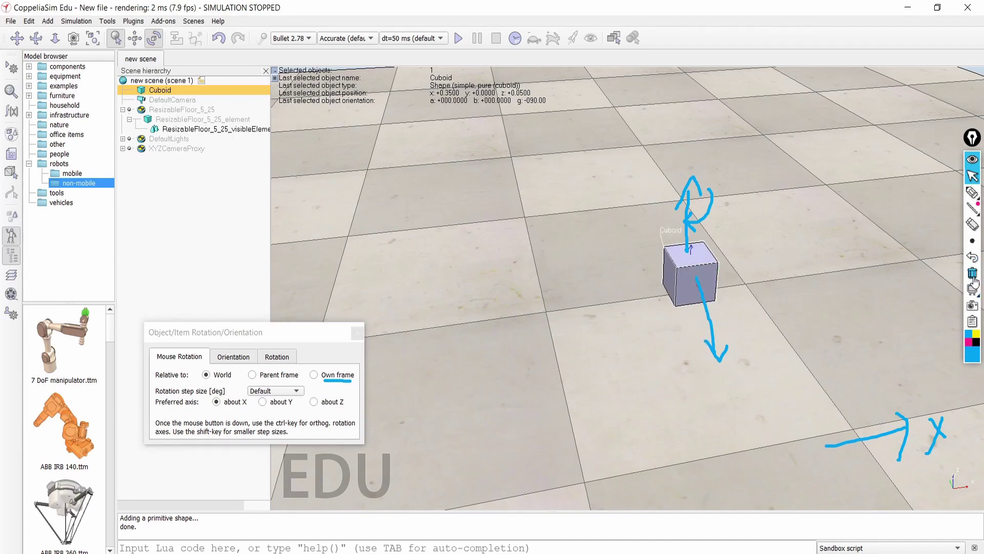
left_click(361, 338)
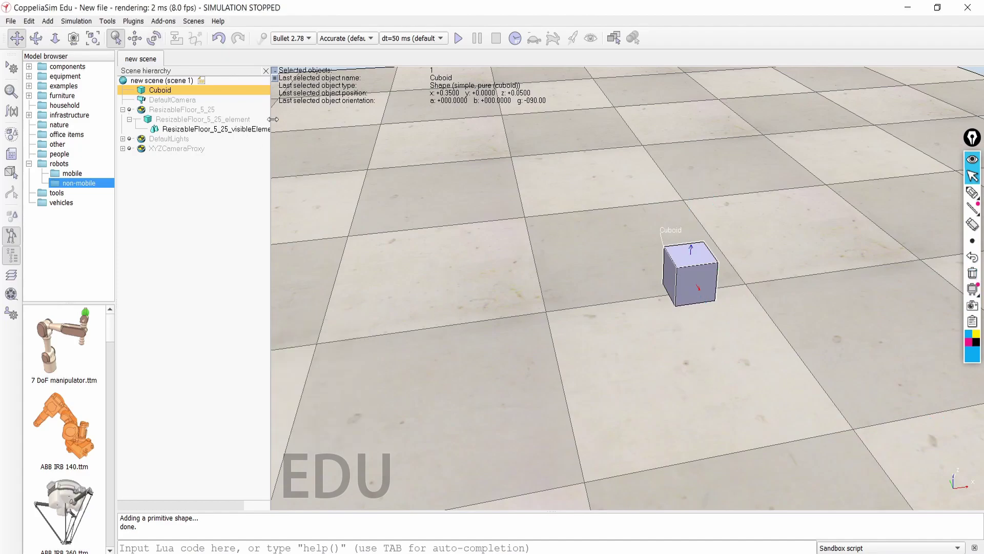
Drag the cube near the world origin using a 0.001 m translation step, then restore the default step
left_click(135, 38)
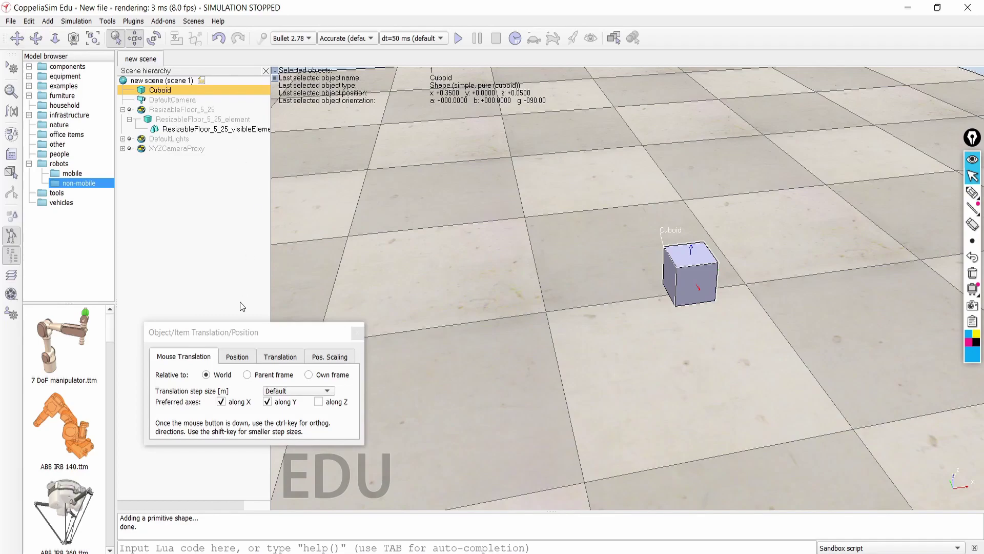
left_click(248, 357)
left_click(183, 357)
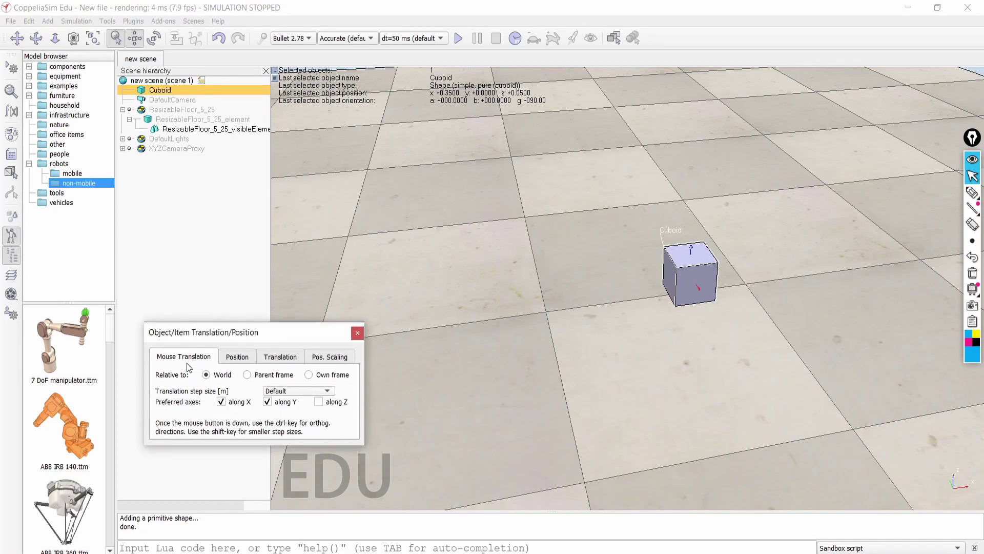
left_click(296, 389)
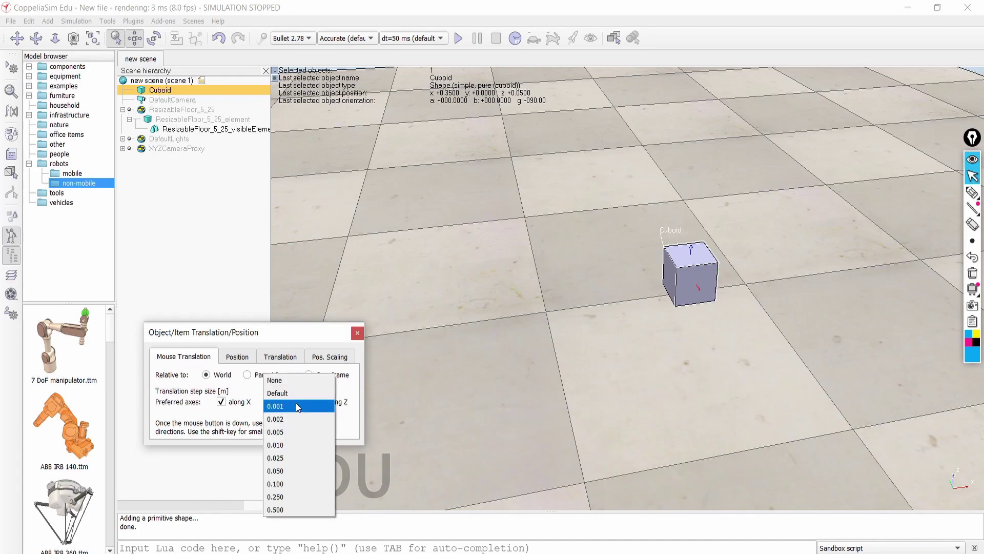
left_click(296, 405)
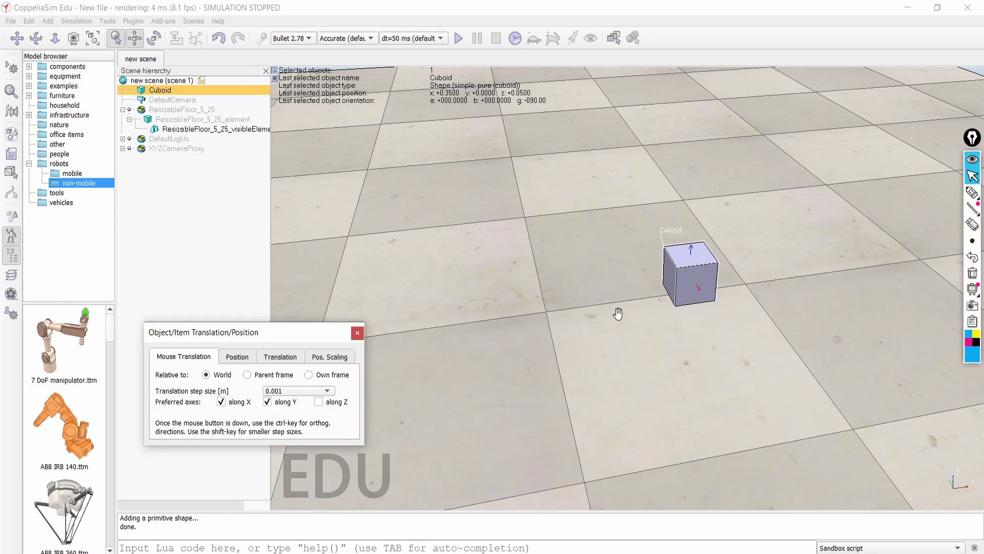
left_click_drag(702, 275, 564, 310)
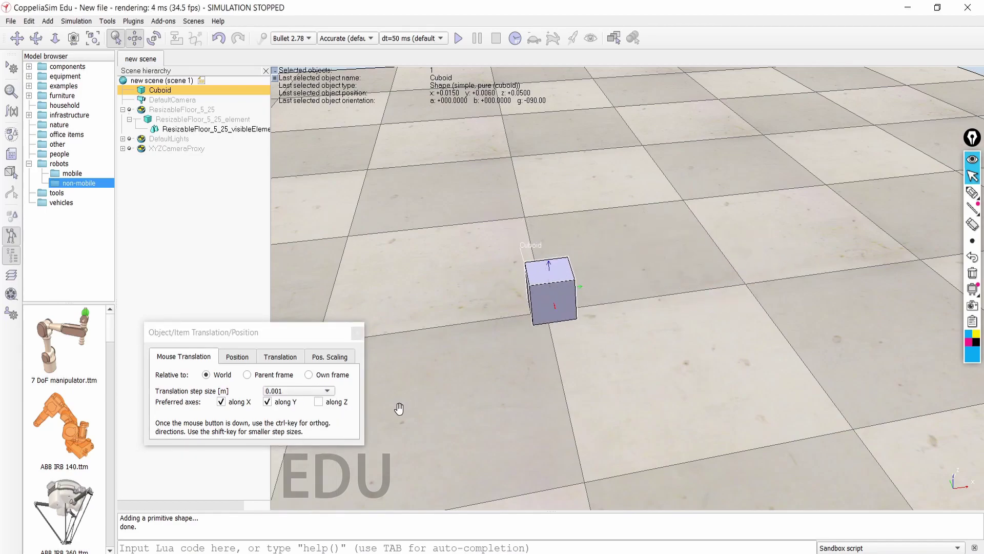
left_click(303, 391)
left_click(303, 378)
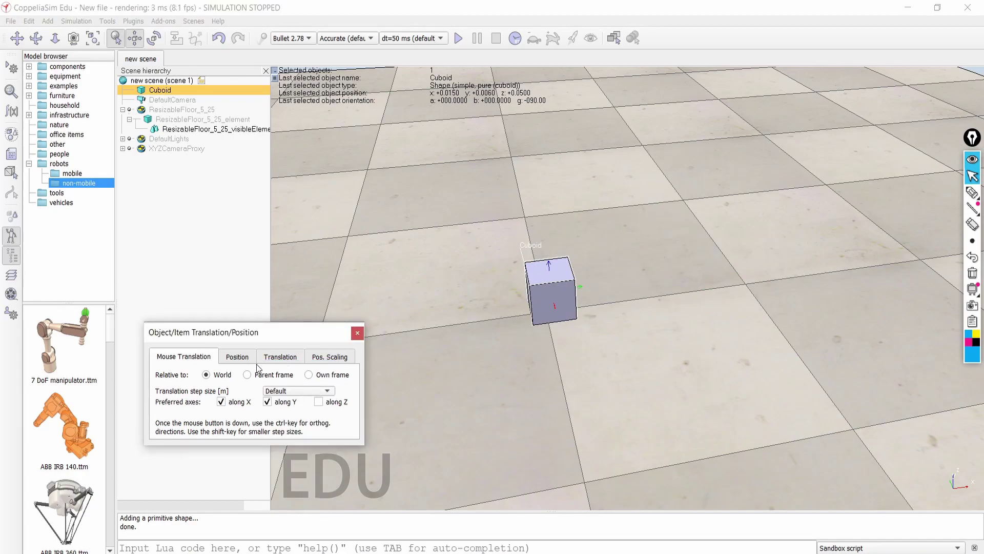
Inspect the cube's X coordinate, Along X/Y translation amounts and position scaling options
left_click(245, 357)
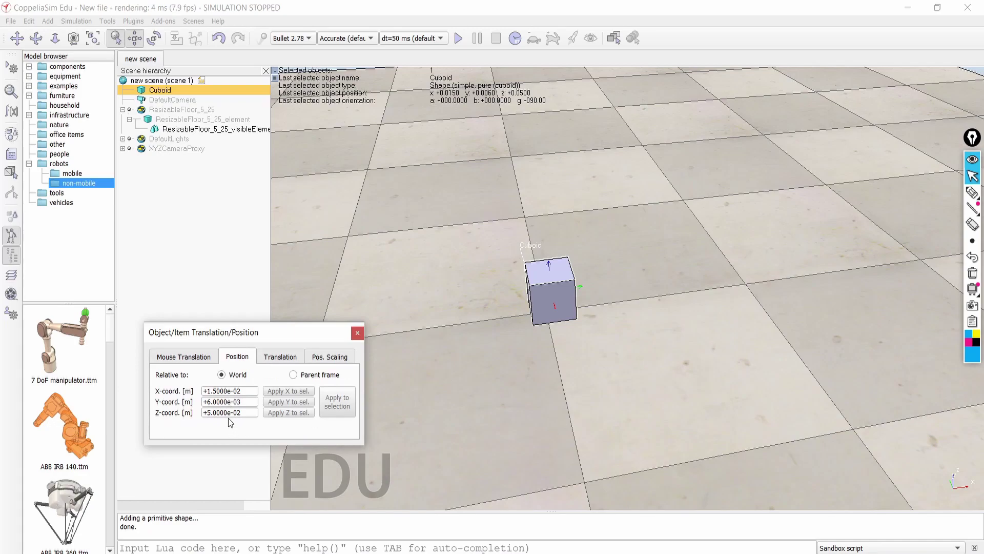
triple_click(228, 390)
left_click(276, 358)
triple_click(225, 390)
triple_click(235, 402)
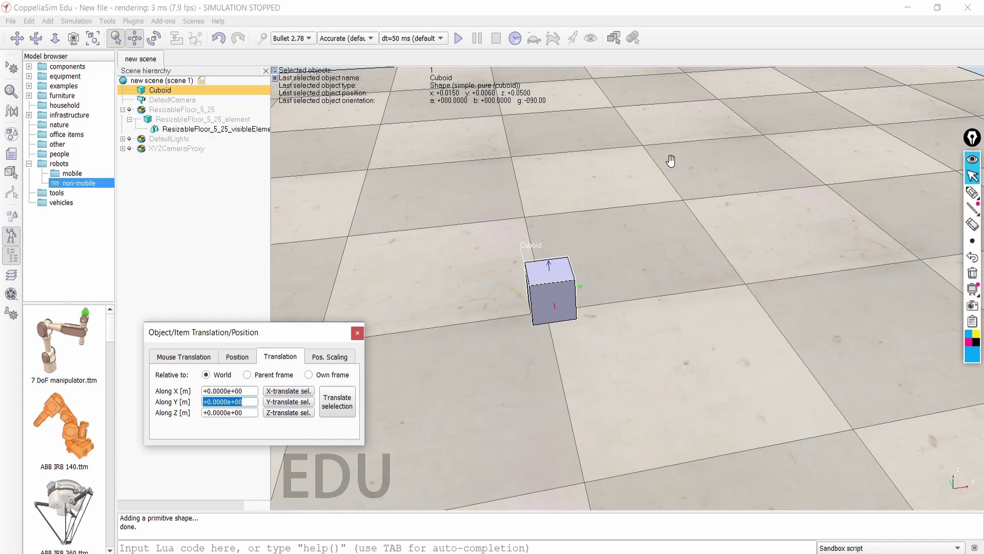
left_click(328, 356)
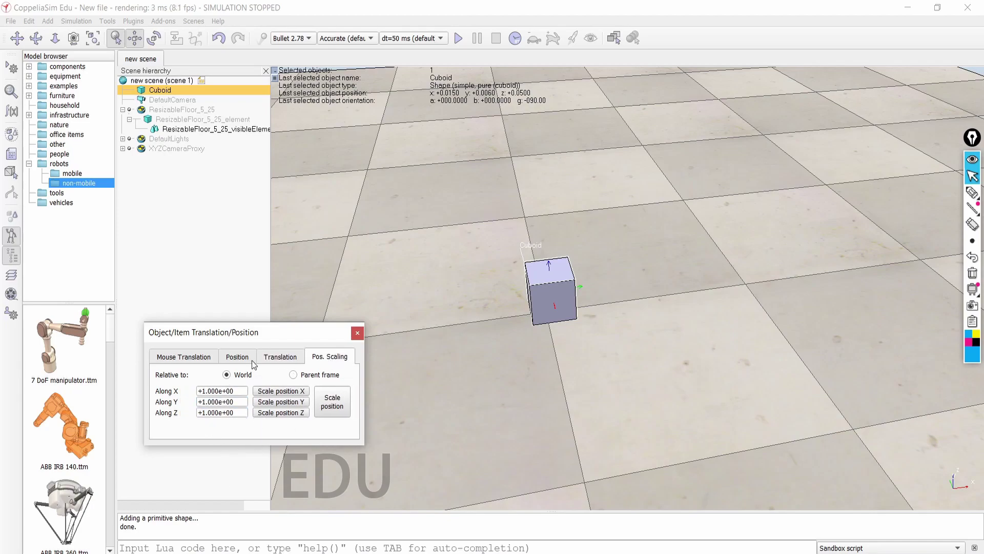
Close the translation settings, deselect the cube and orbit to show the horizon
left_click(355, 334)
left_click(402, 384)
mouse_move(465, 370)
middle_mouse_down()
mouse_move(436, 339)
mouse_move(503, 352)
mouse_move(589, 393)
mouse_move(469, 336)
middle_mouse_up()
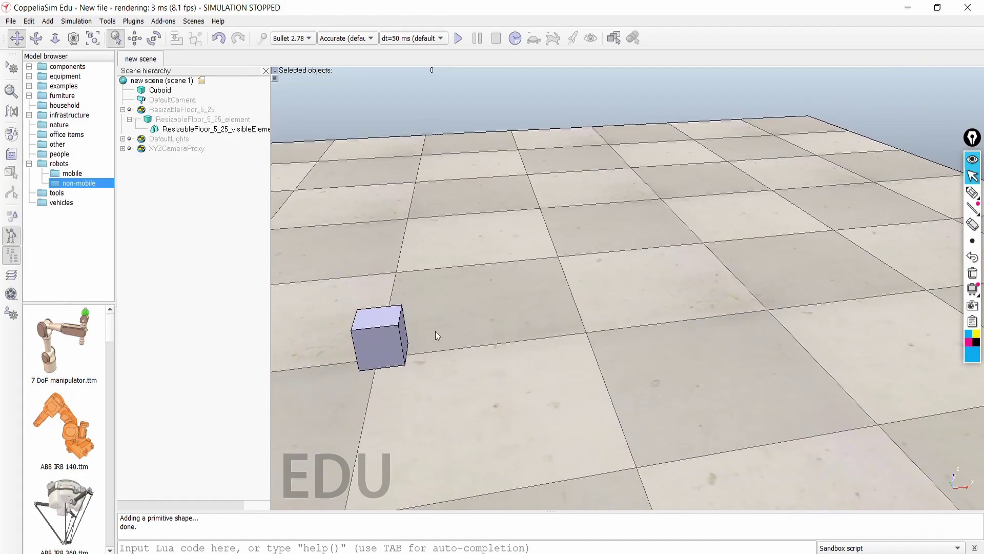
Add a cylinder primitive with its default size
left_click(48, 21)
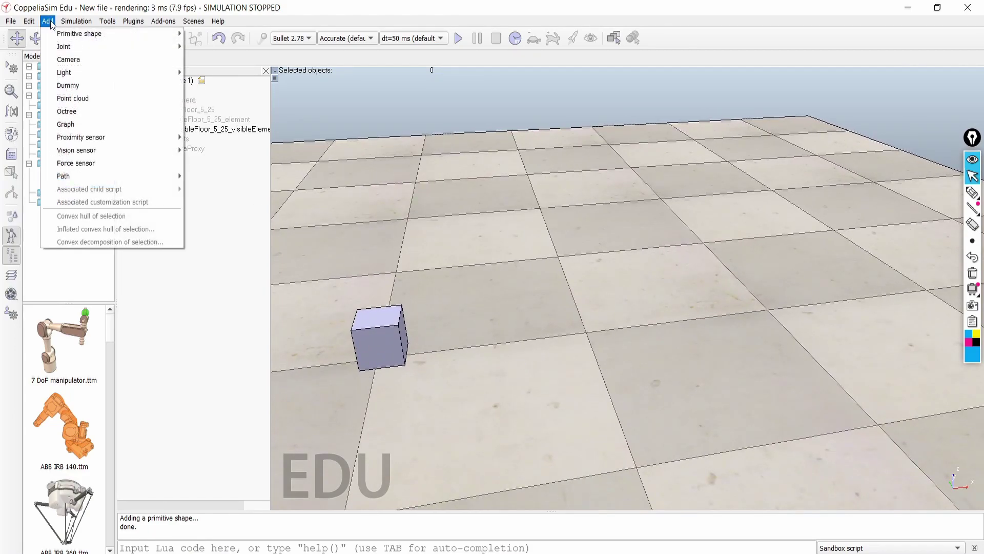
mouse_move(77, 33)
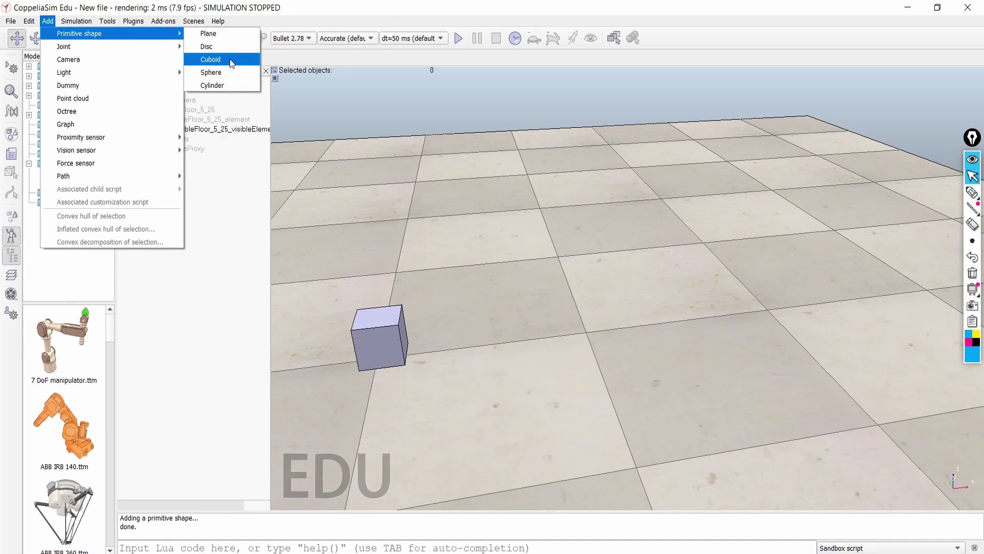
left_click(238, 85)
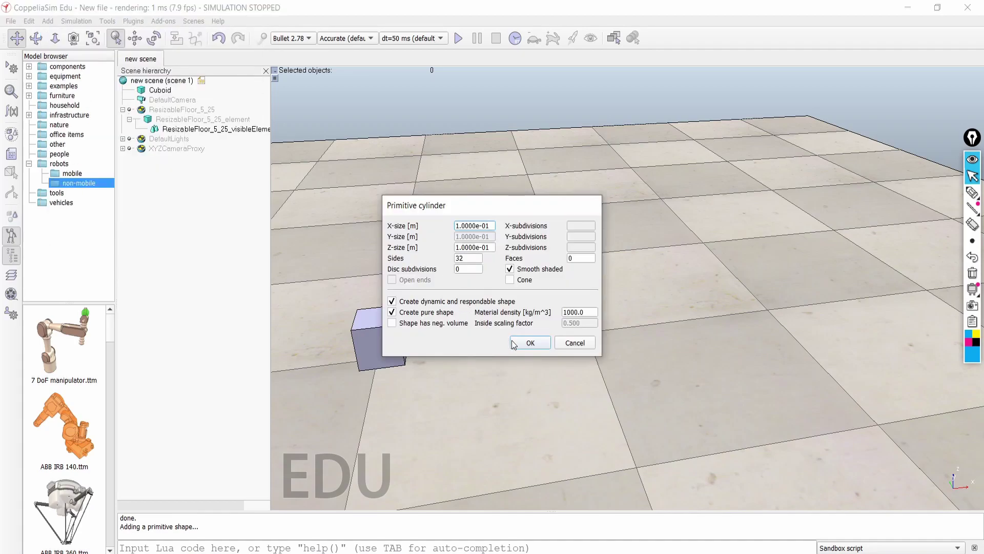
left_click(525, 342)
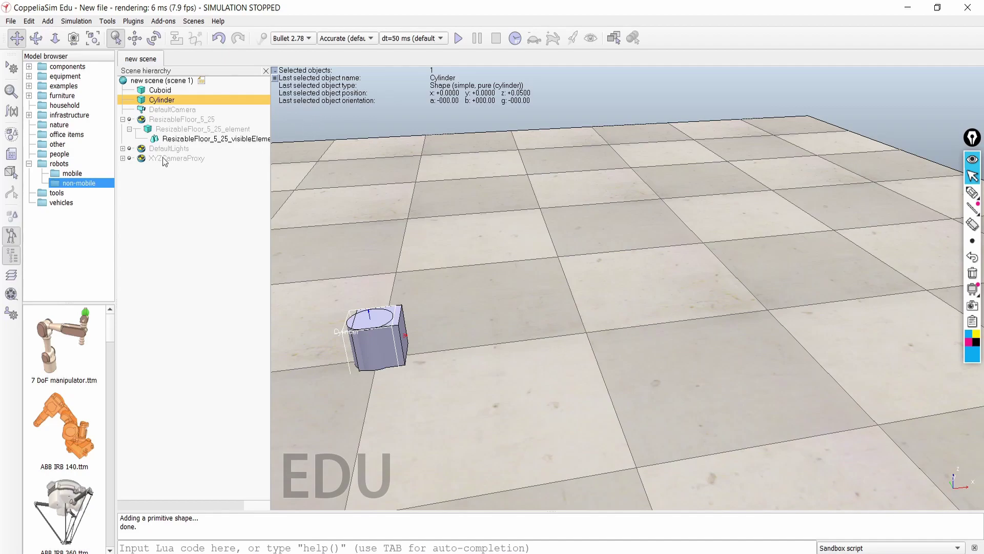
Drag the cylinder across the floor to x = +0.875, y = +0.05
left_click(135, 38)
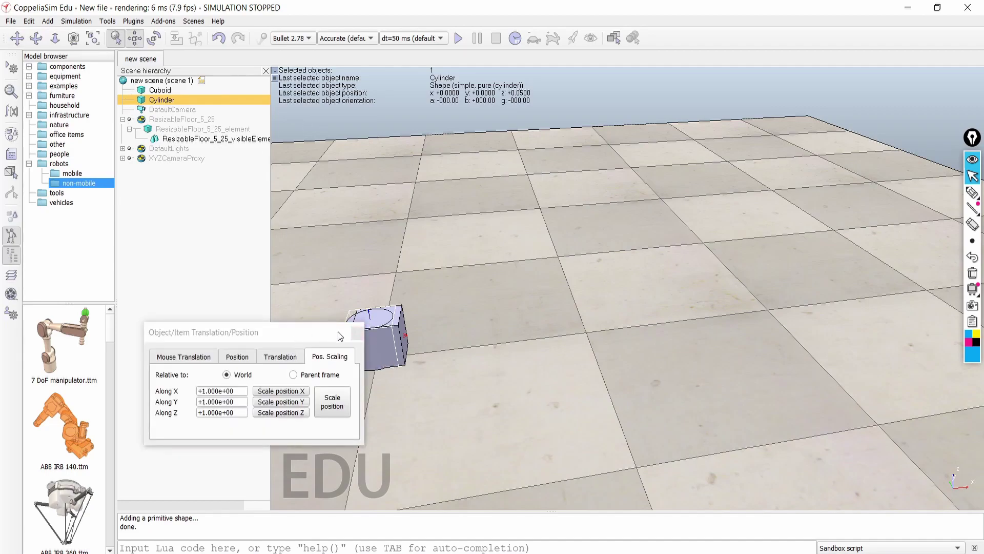
left_click_drag(303, 336, 194, 372)
left_click(88, 394)
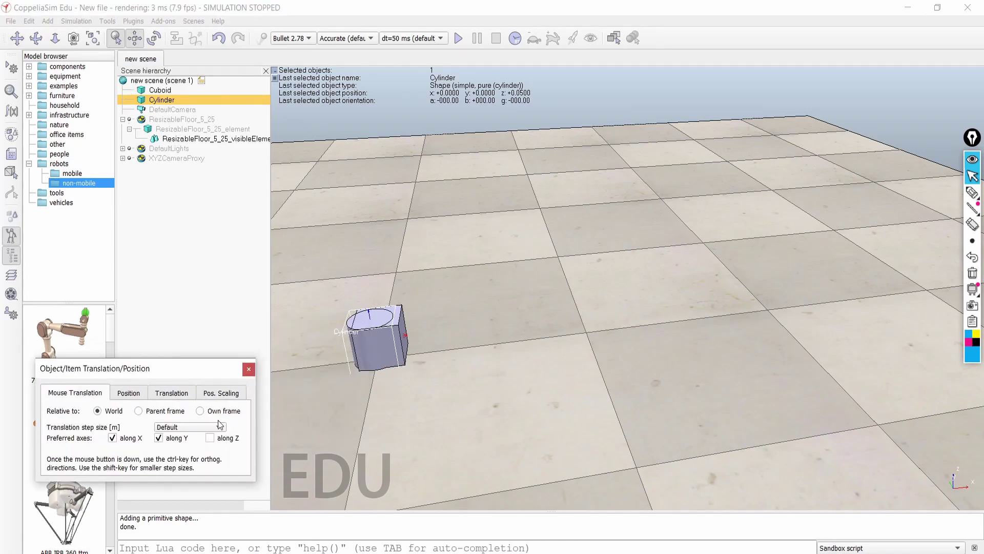
left_click_drag(373, 328, 738, 272)
left_click(249, 368)
Frame both objects in the view and leave the Cylinder selected
left_click_drag(478, 407, 577, 353)
left_click_drag(725, 365, 604, 442)
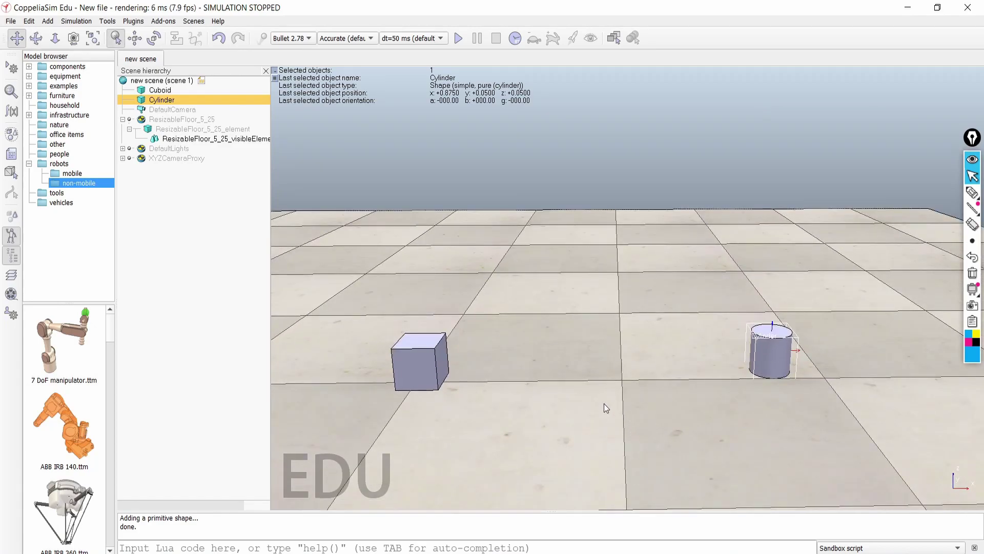
left_click_drag(604, 405, 607, 353)
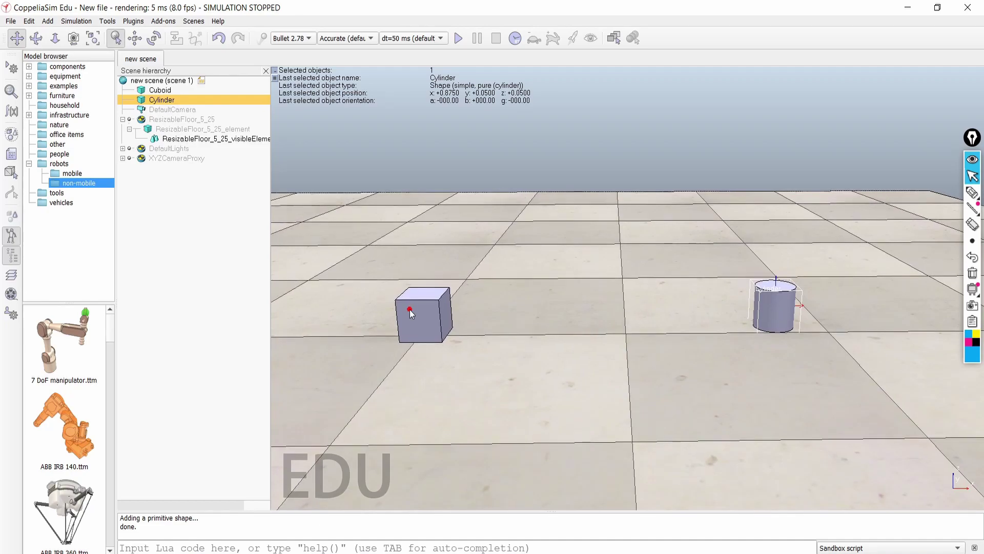
left_click(410, 309)
left_click(524, 432)
left_click(775, 307)
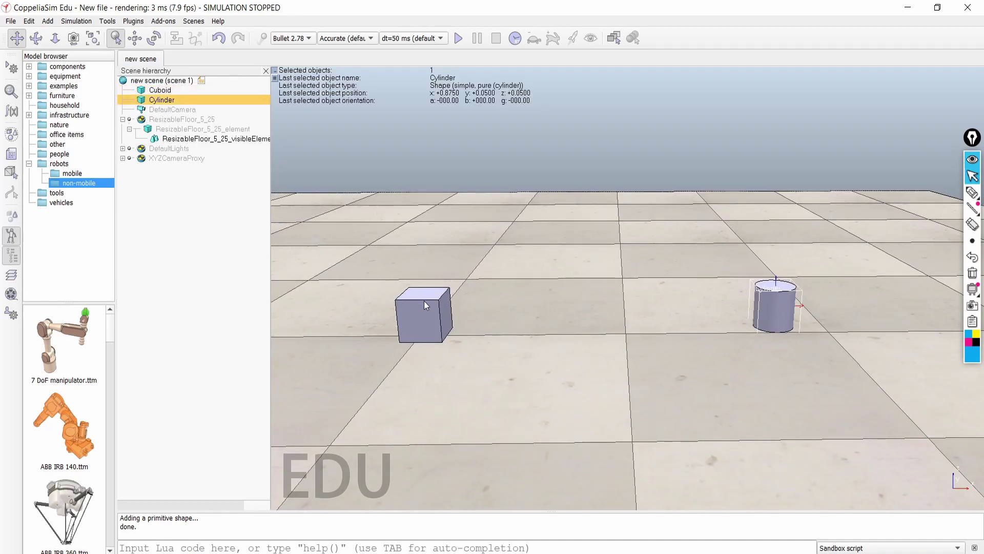
left_click(425, 305)
left_click(635, 307)
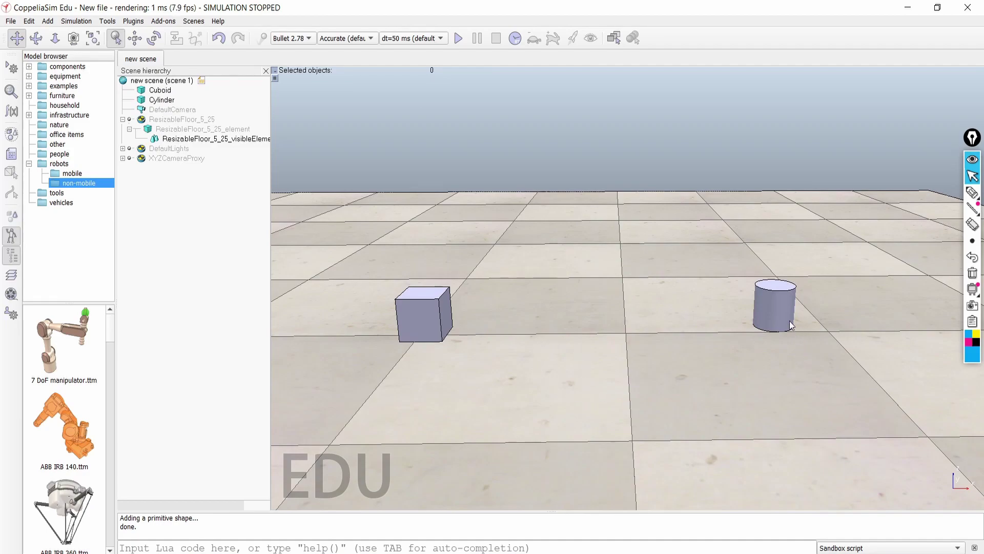
left_click(156, 101)
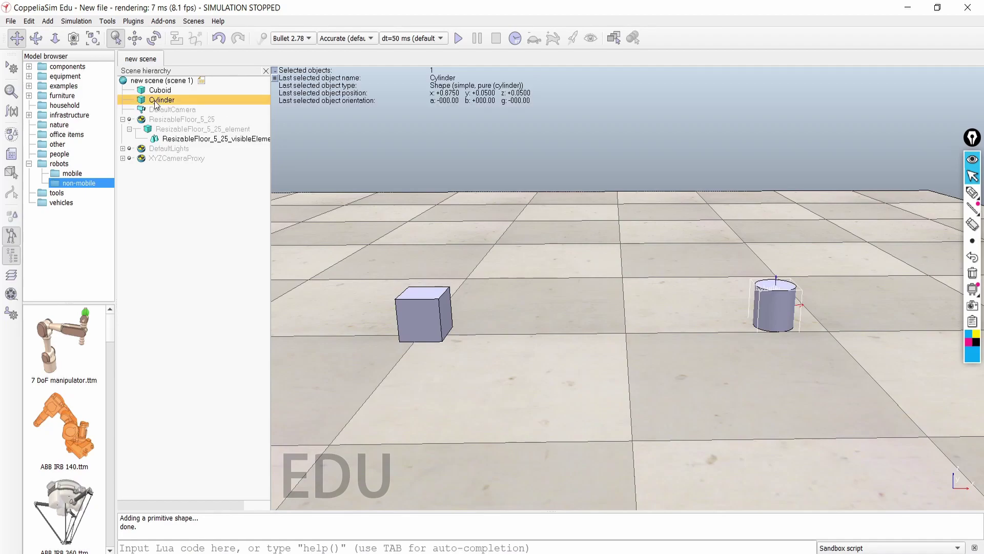
Copy the Cuboid's absolute position onto the cylinder with Apply to selection
left_click(133, 41)
left_click_drag(178, 366, 775, 361)
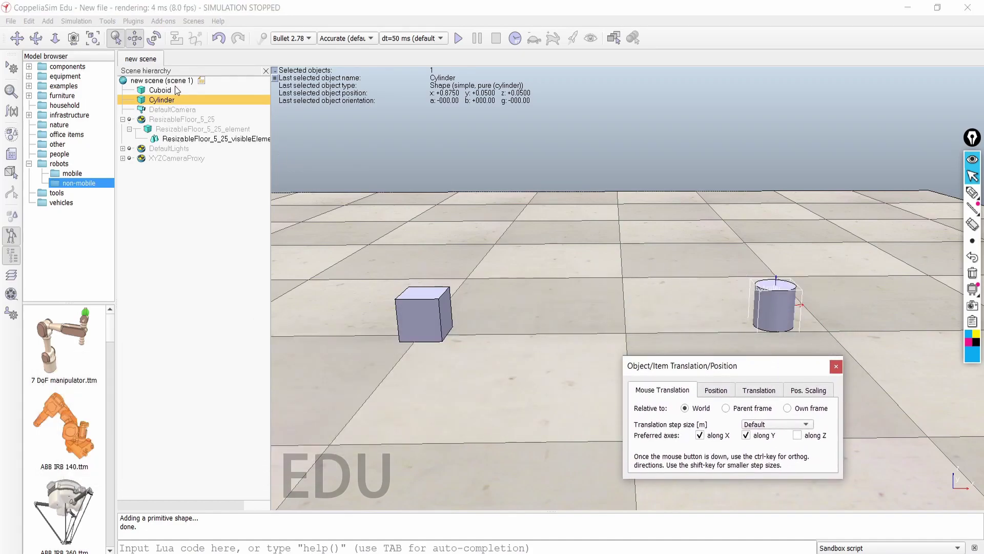
left_click(723, 389)
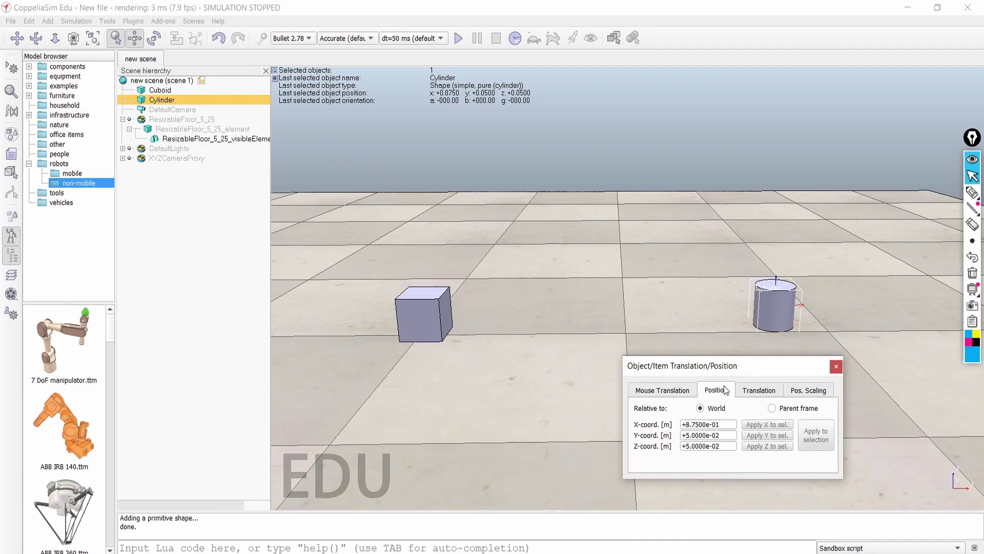
left_click(164, 90, "ctrl")
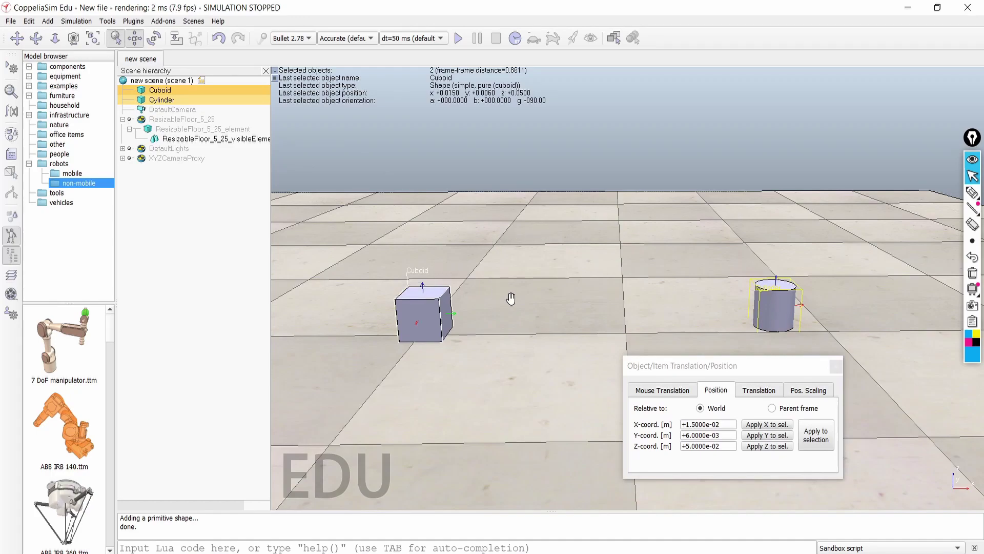
left_click(825, 436)
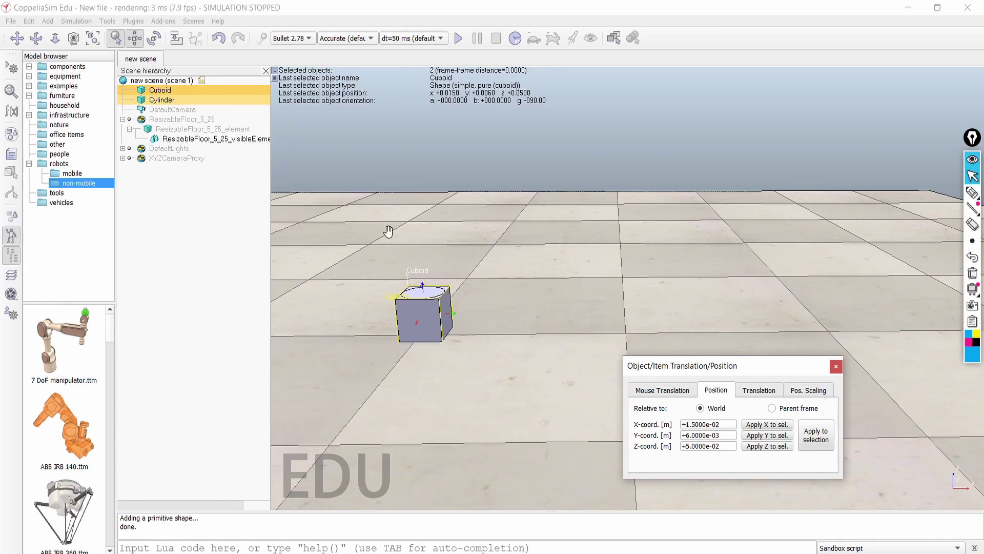
Undo the position copy and select only the Cylinder for rotation
left_click(218, 39)
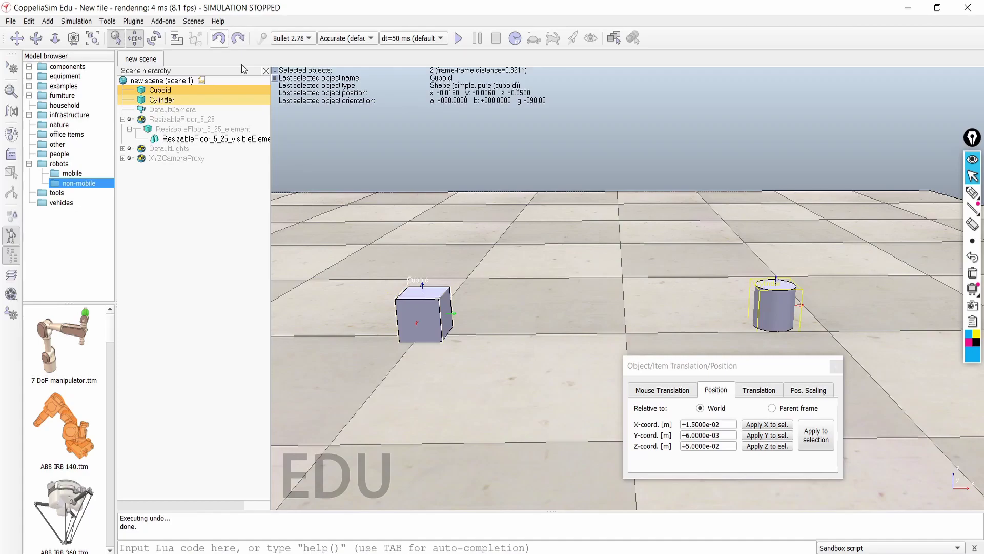
left_click(154, 39)
left_click(186, 100)
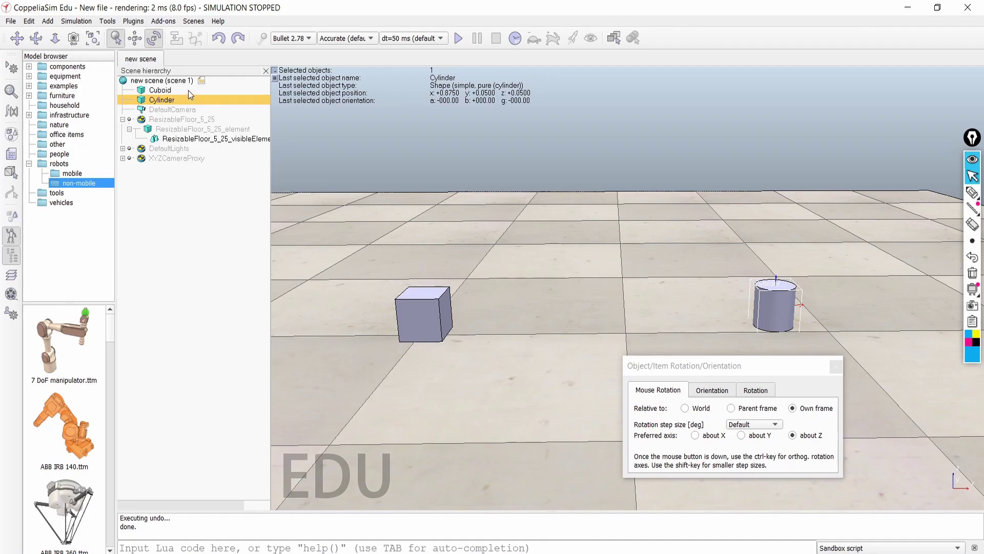
Apply the Cuboid's orientation (gamma -90°) to the Cylinder, close the dialog and zoom out
left_click(189, 90, "ctrl")
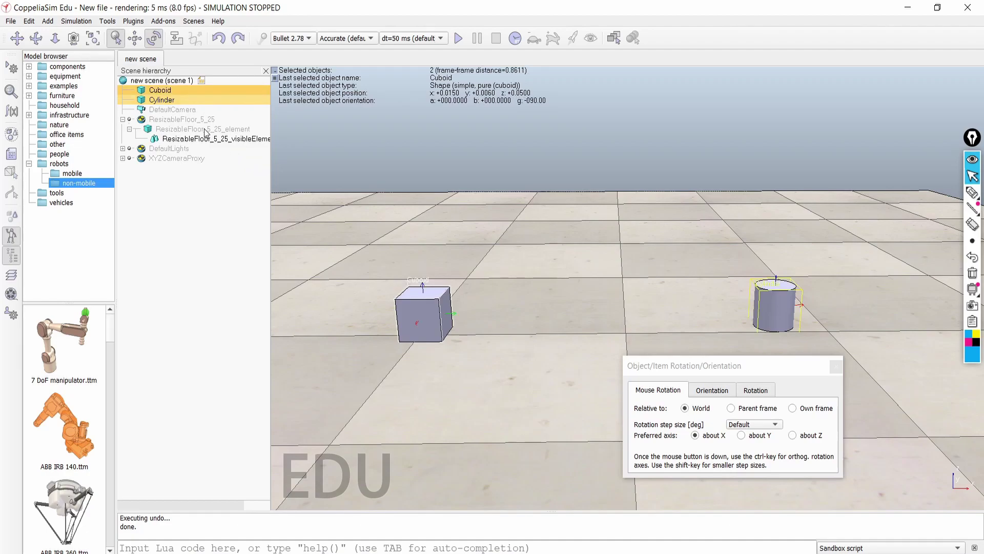
left_click(712, 389)
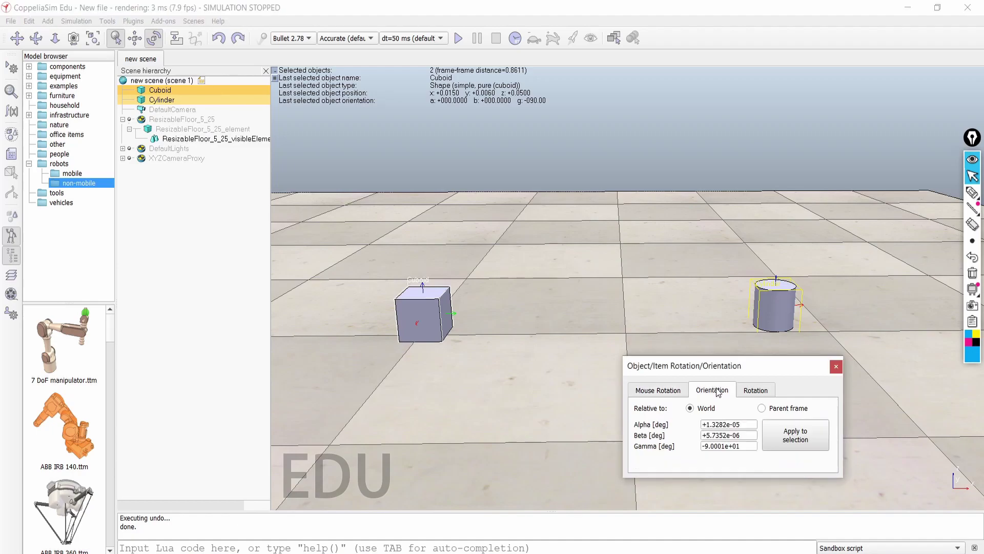
left_click(795, 443)
left_click(238, 39)
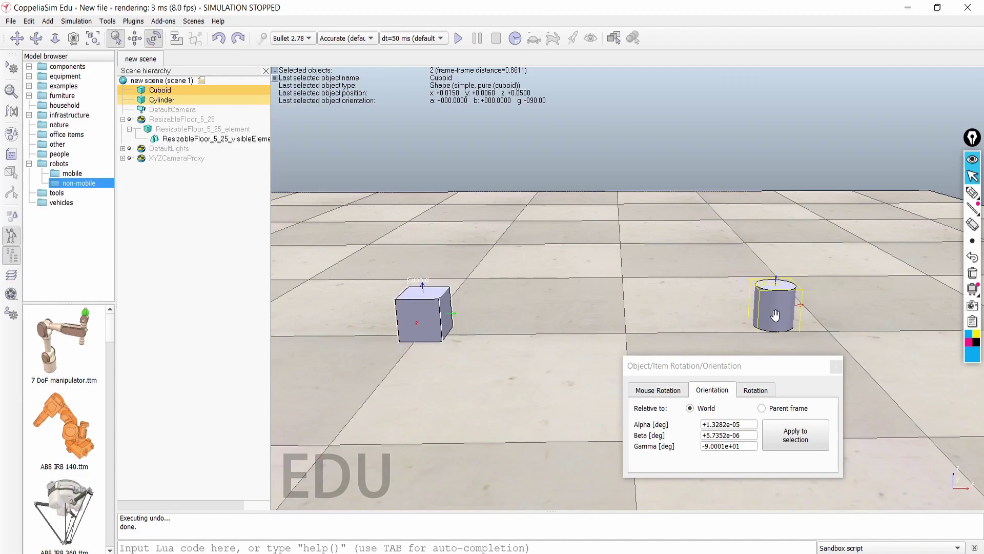
left_click(796, 440)
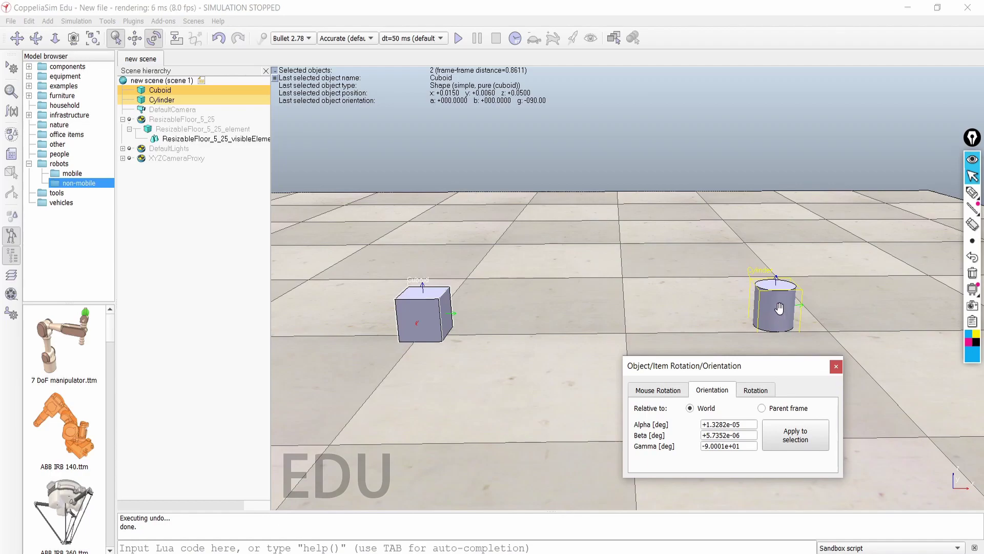
left_click(836, 367)
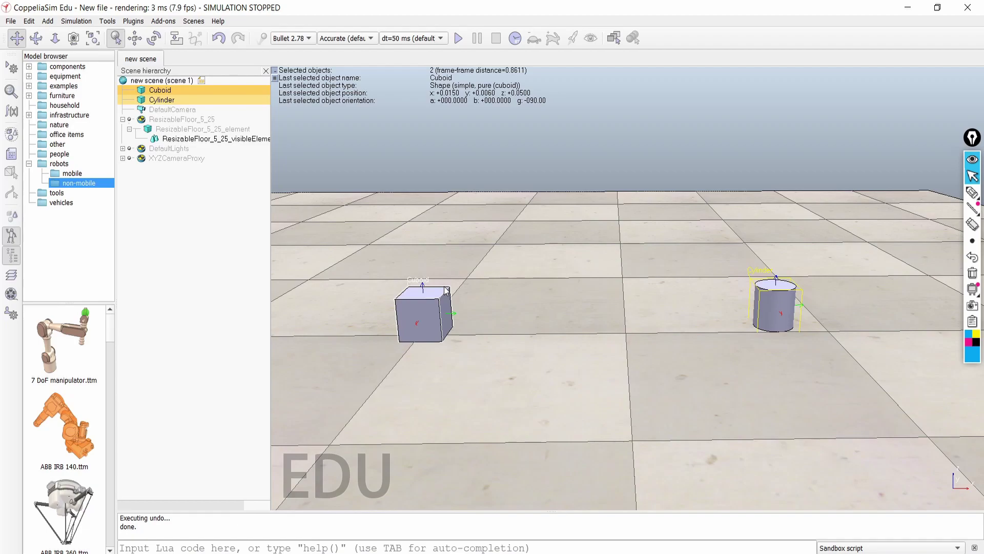
left_click_drag(511, 339, 519, 409)
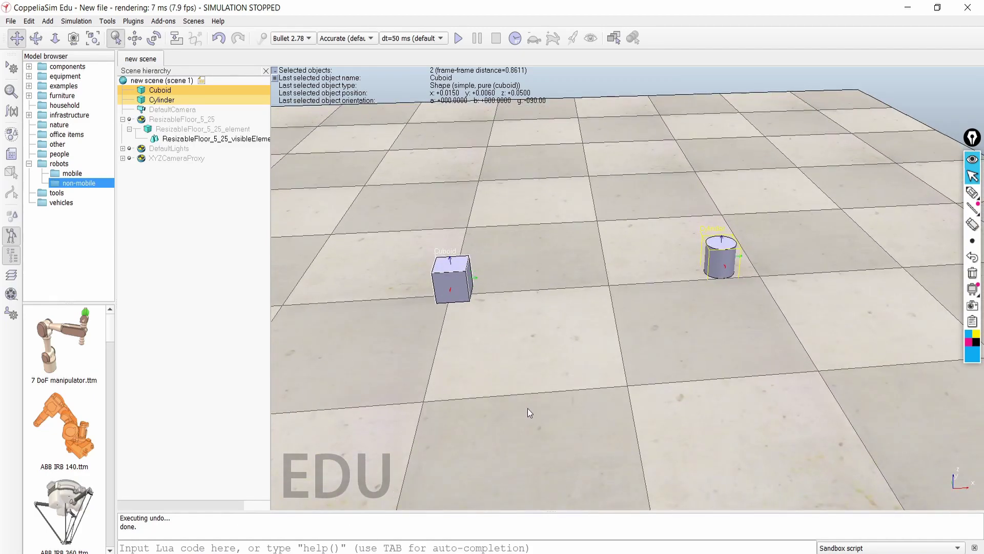